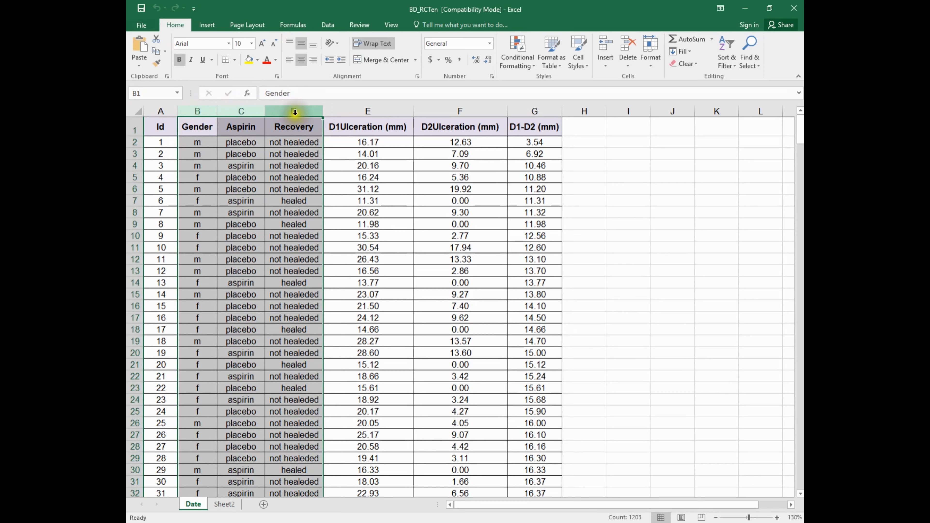
- Examine the numeric columns D1Ulceration, D2Ulceration and D1-D2 and some of their values
drag(365, 106, 528, 107)
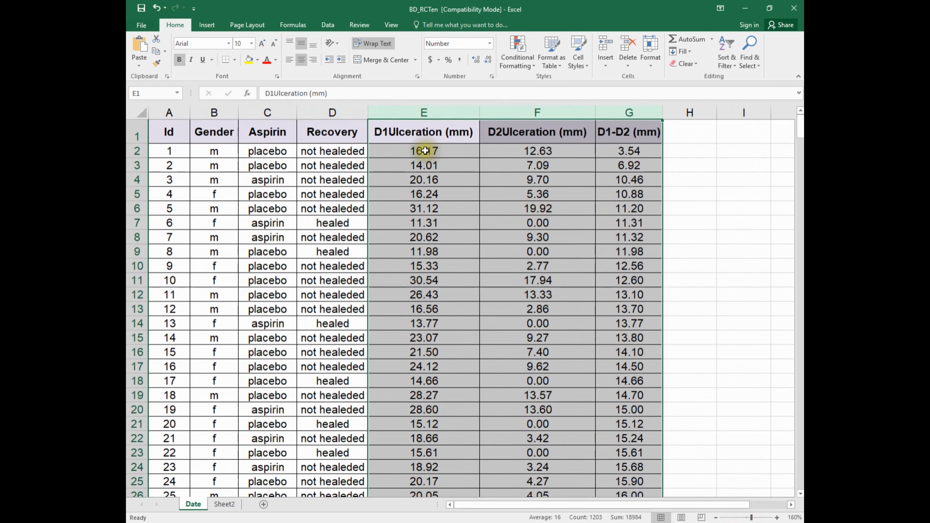
click(422, 149)
click(430, 181)
click(446, 224)
drag(449, 237, 452, 250)
drag(526, 180, 565, 335)
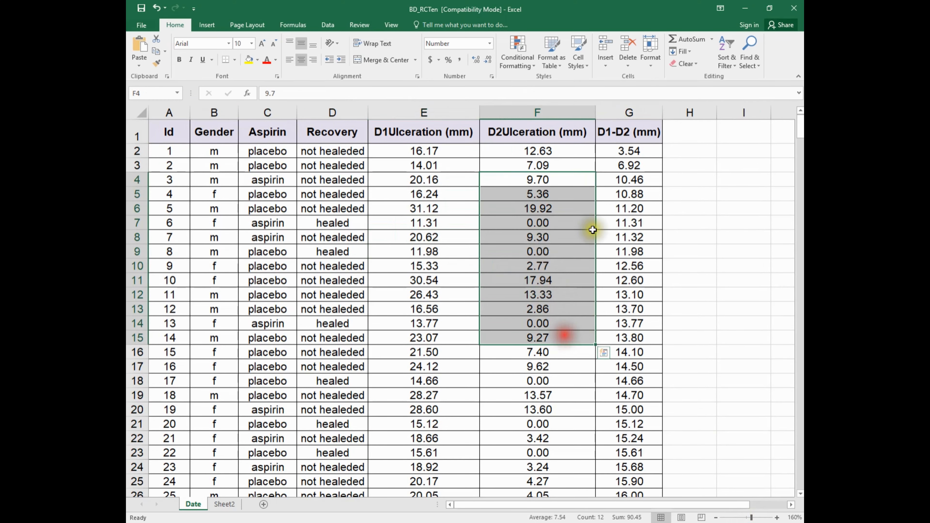
drag(453, 113, 620, 111)
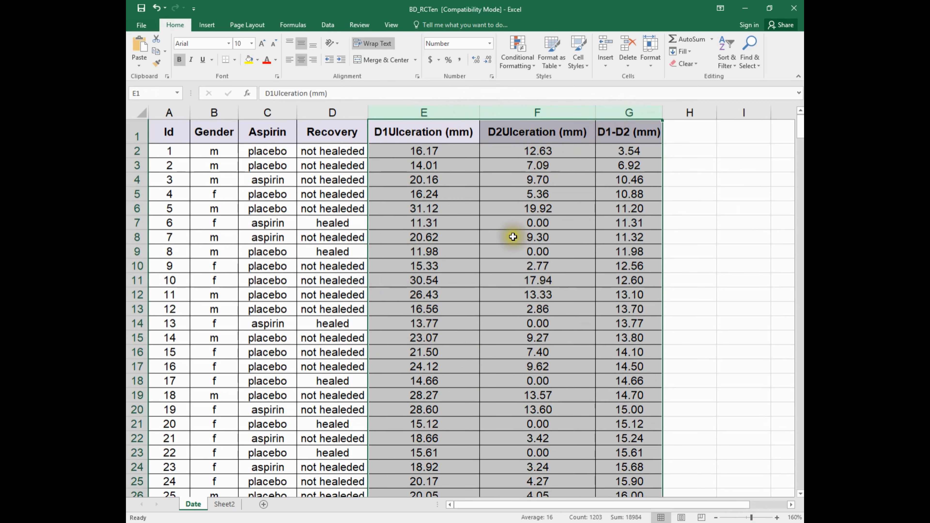
- Examine the categorical columns Gender, Aspirin and Recovery one by one
click(214, 112)
click(264, 112)
click(321, 111)
click(217, 111)
click(260, 112)
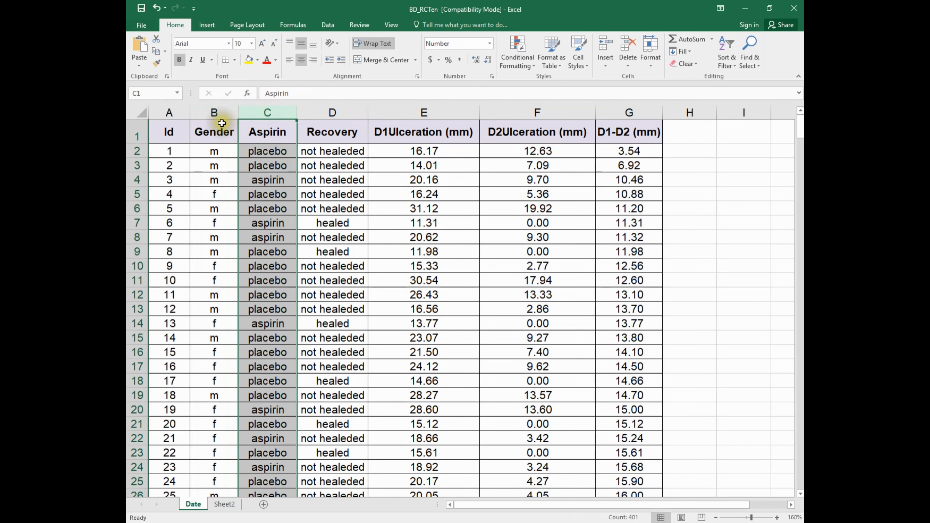
click(215, 111)
click(266, 112)
click(333, 112)
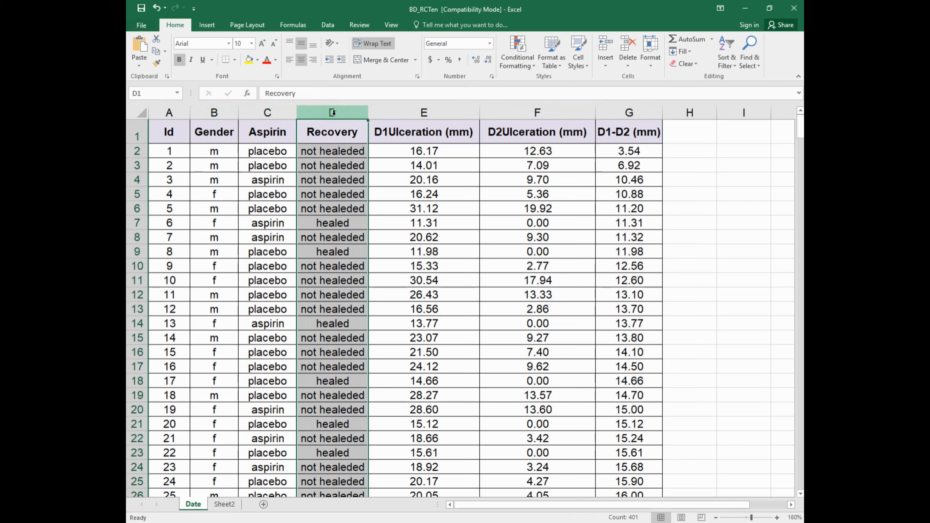
- Compare the Aspirin treatment column with the Recovery outcome column, including the placebo and aspirin entries
click(264, 111)
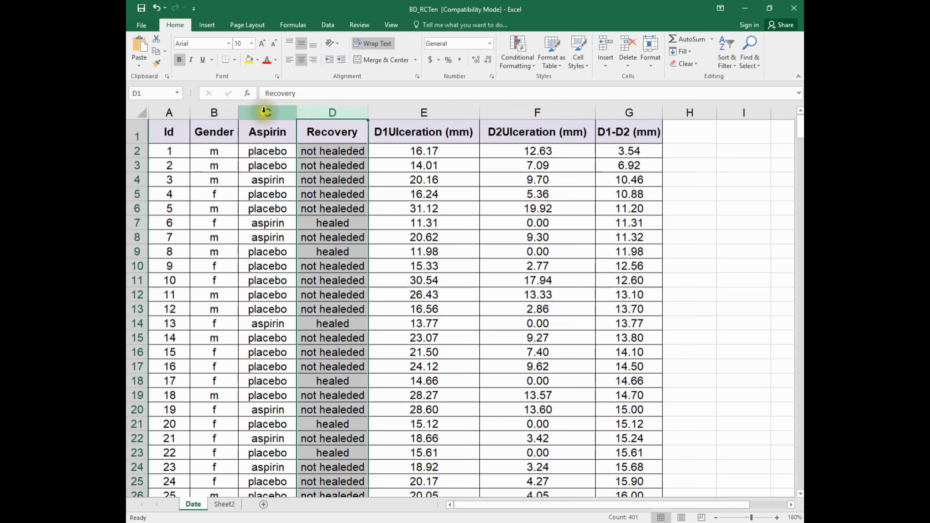
click(322, 112)
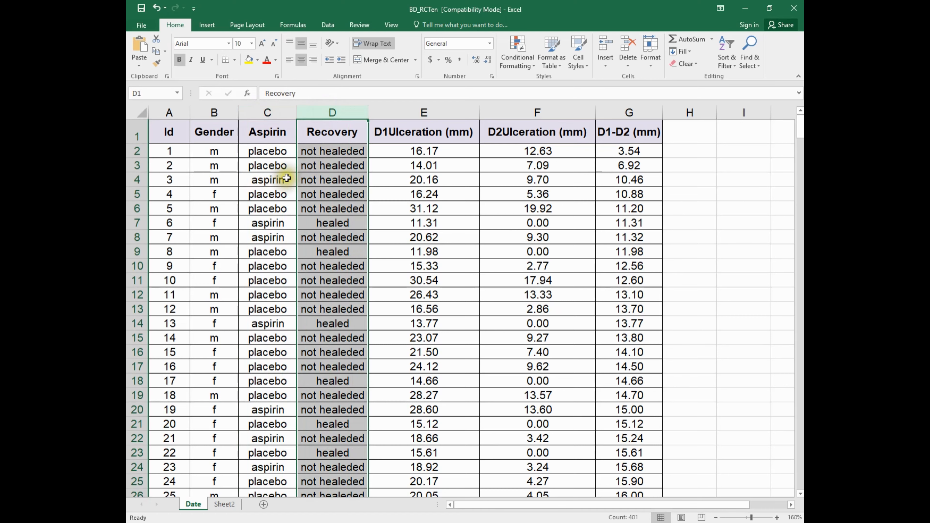
click(274, 114)
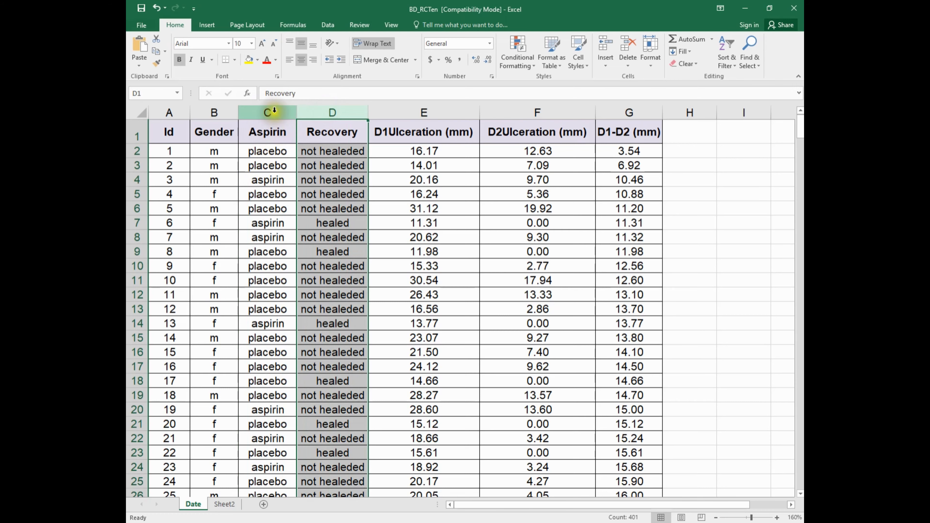
click(274, 112)
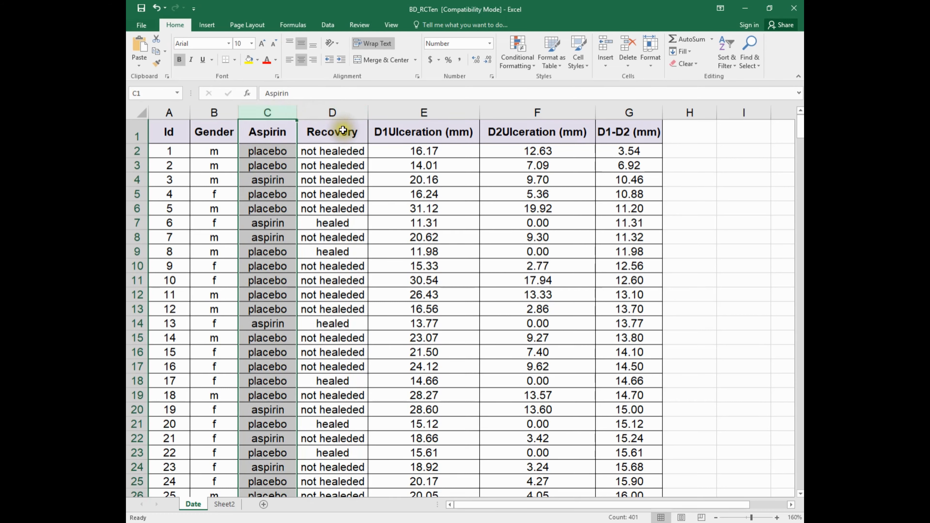
click(319, 113)
click(260, 170)
click(266, 180)
click(275, 110)
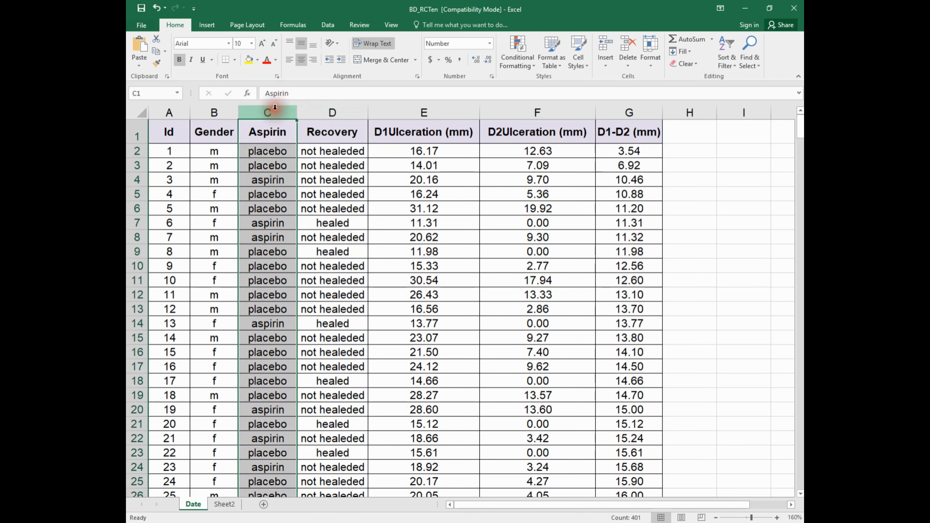
- Copy the entire Aspirin and Recovery columns, C and D, of the Date sheet
drag(275, 107, 333, 107)
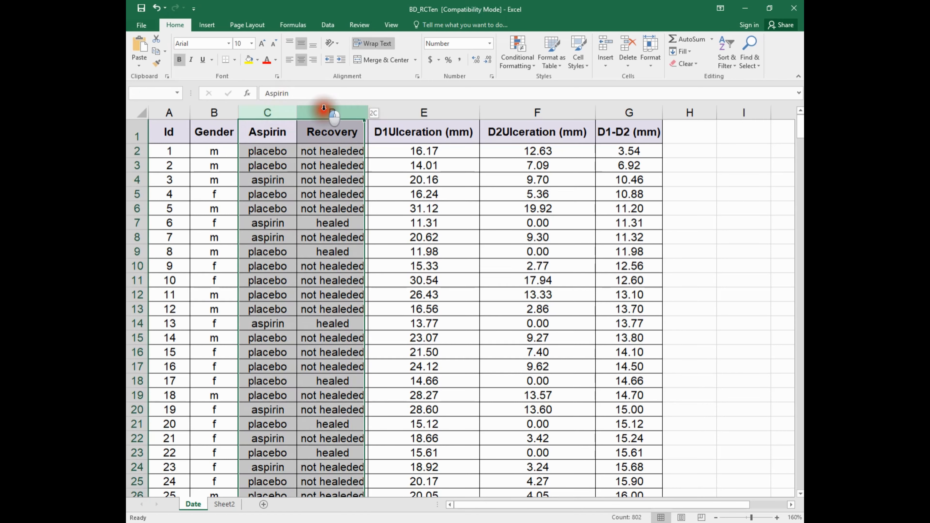
right_click(322, 112)
key(Escape)
key(ctrl+c)
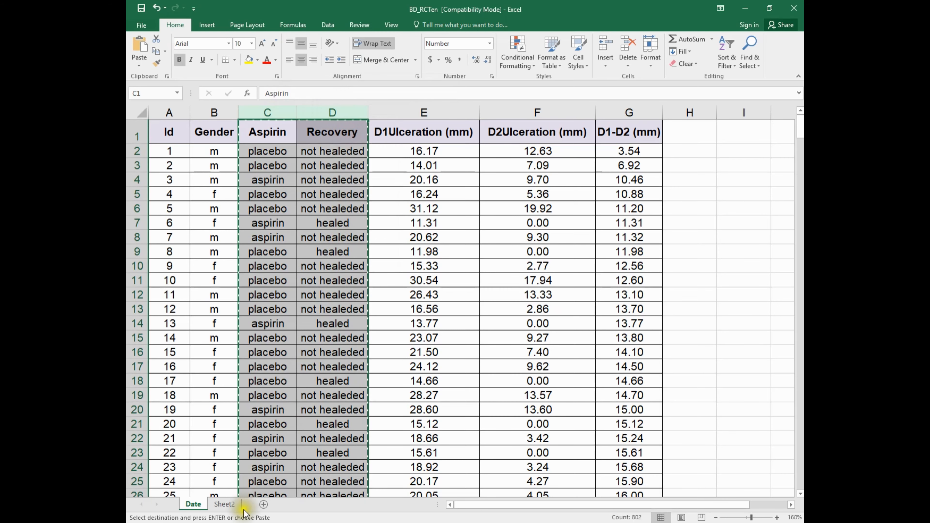
- Add a new worksheet, paste the copied columns at cell A1 and enlarge the sheet display to 232%
click(260, 504)
click(156, 119)
right_click(157, 119)
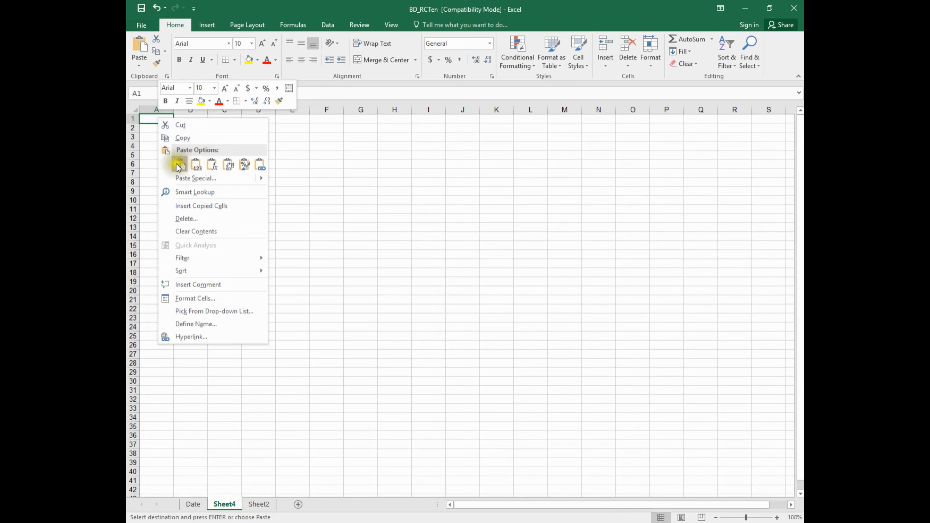
click(179, 163)
drag(748, 518, 756, 517)
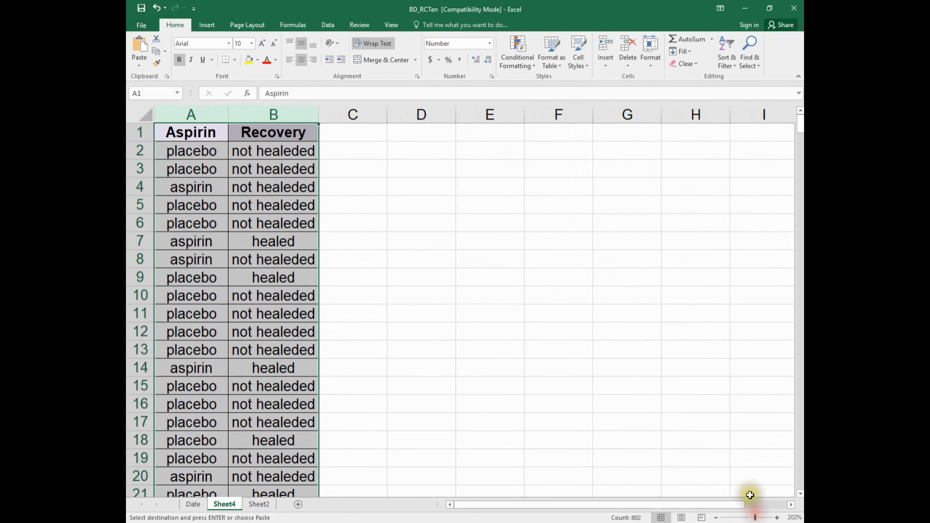
click(758, 518)
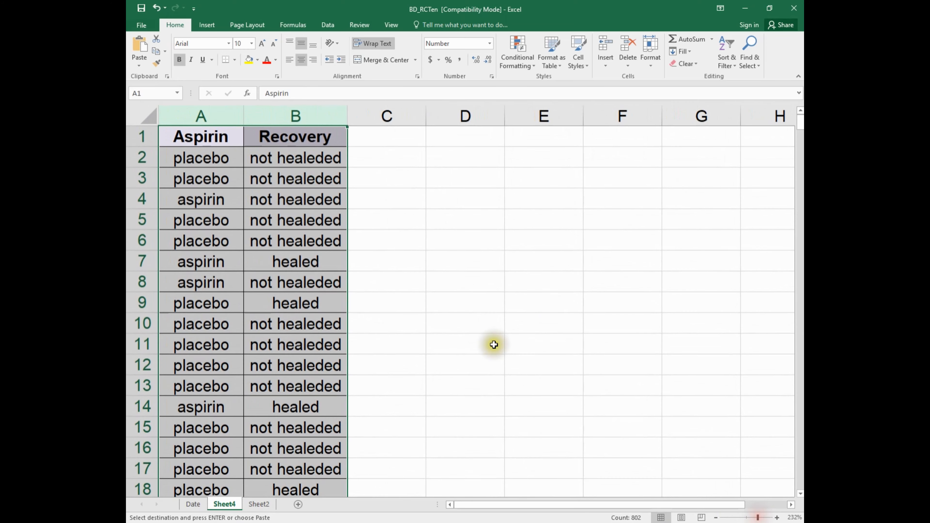
- Start a PivotTable that uses the entire Aspirin and Recovery columns, Sheet4!$A:$B, as its source range
click(192, 110)
click(287, 115)
click(198, 115)
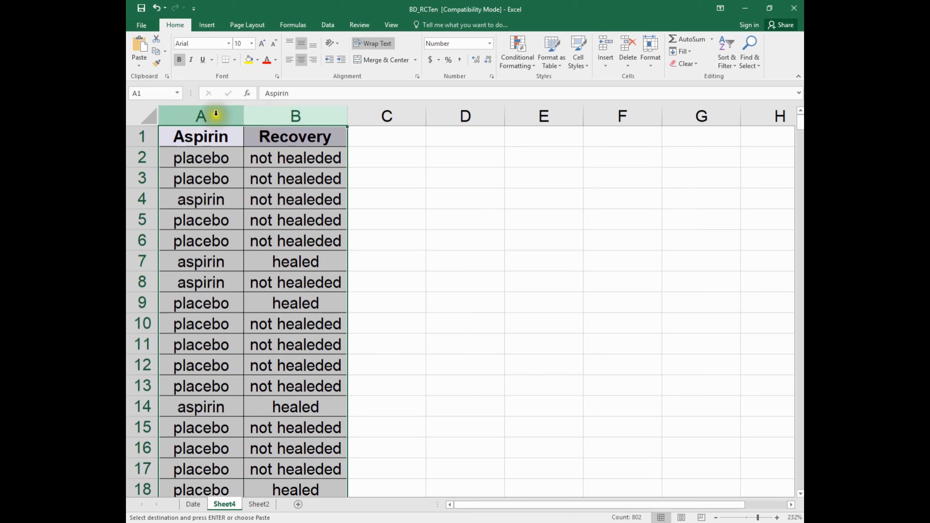
shift+click(303, 117)
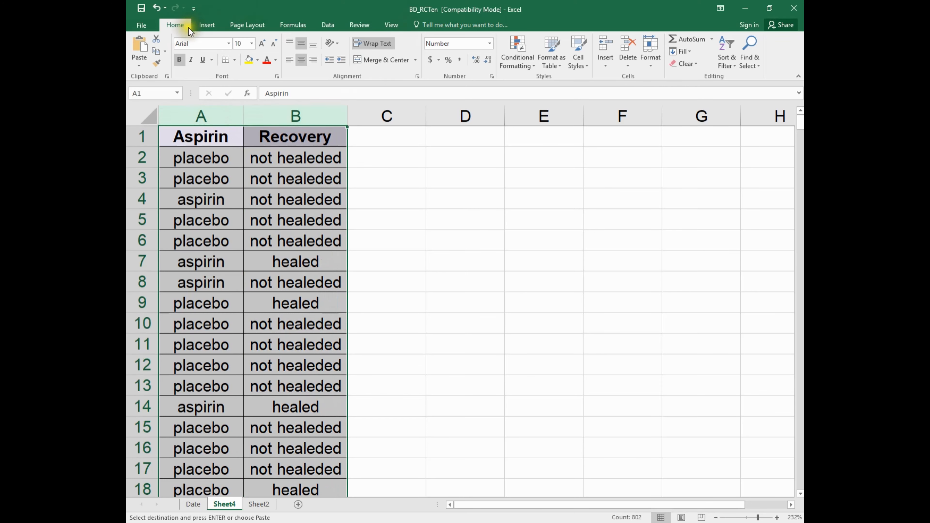
click(208, 26)
click(143, 44)
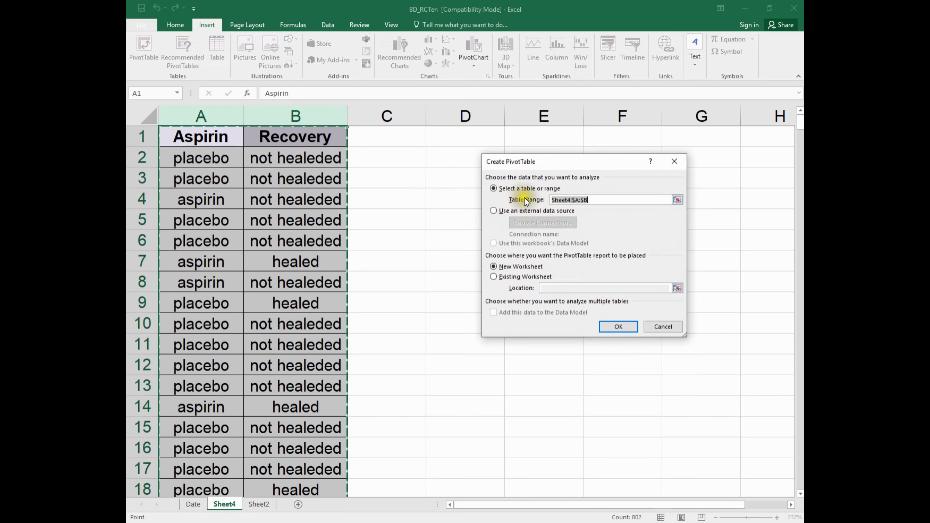
click(572, 199)
click(207, 121)
drag(262, 117, 262, 117)
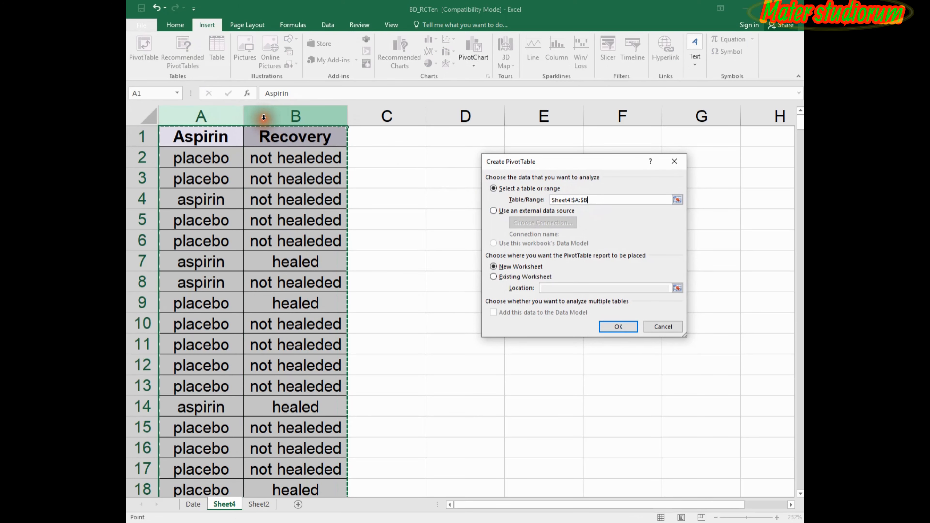
- Place the PivotTable in the existing worksheet at cell D2 of Sheet4 and create it
click(494, 277)
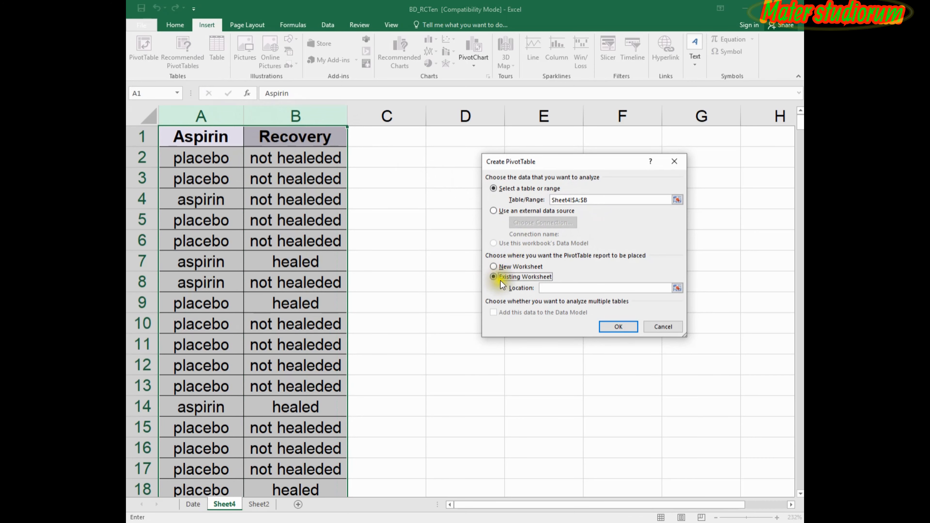
click(439, 157)
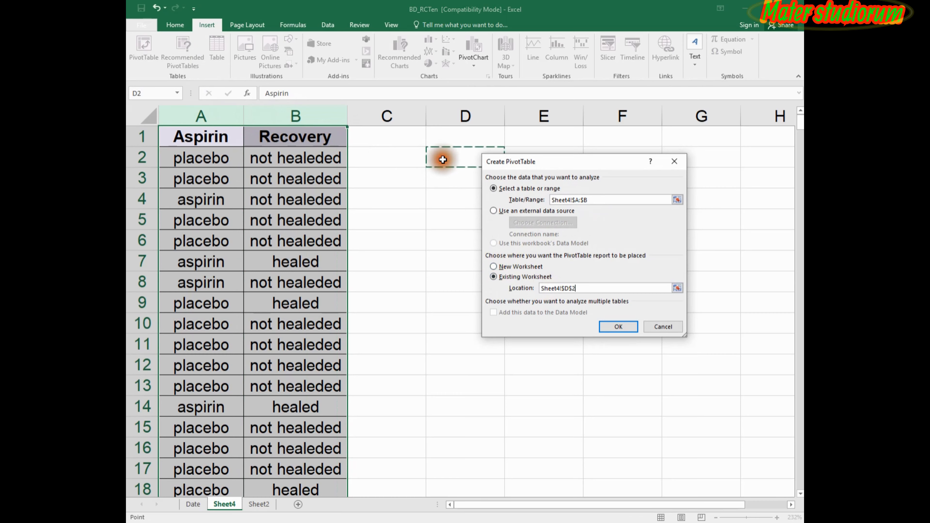
click(621, 326)
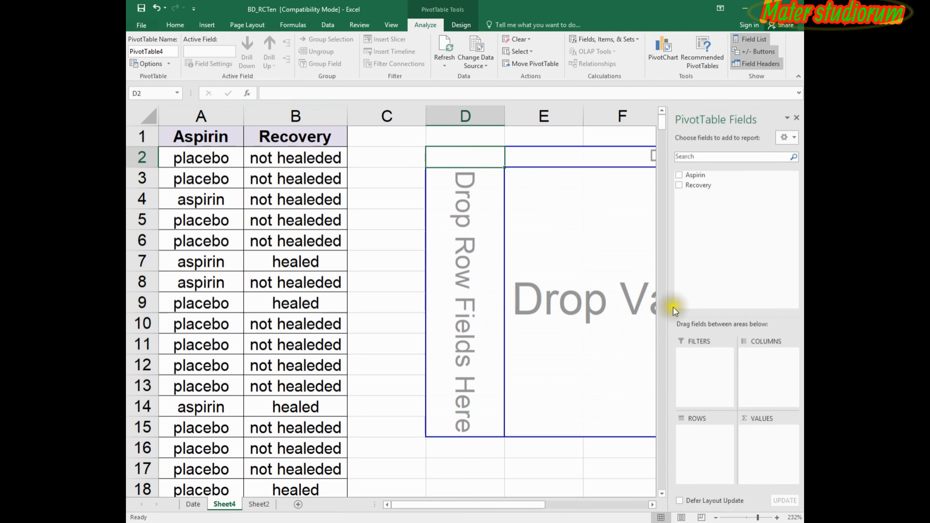
- Lay out the PivotTable with Aspirin as rows, Recovery as columns and the count of Aspirin as values
drag(535, 505, 608, 491)
drag(758, 518, 751, 518)
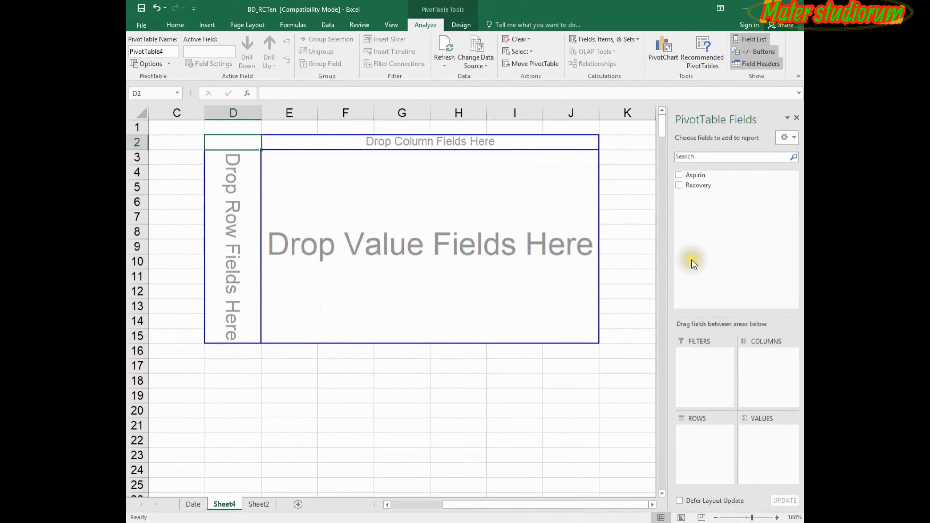
drag(696, 175, 697, 454)
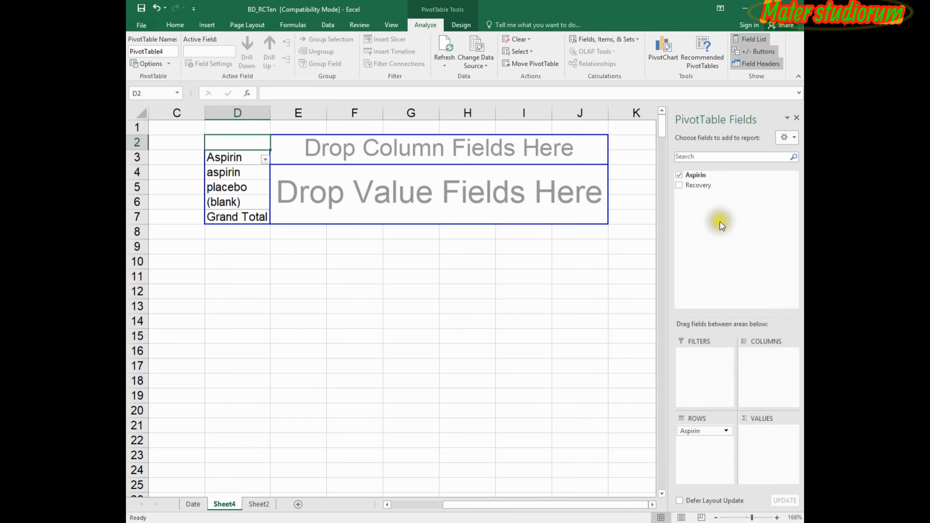
mouse_move(697, 183)
mouse_down()
mouse_move(750, 224)
mouse_move(773, 363)
mouse_up()
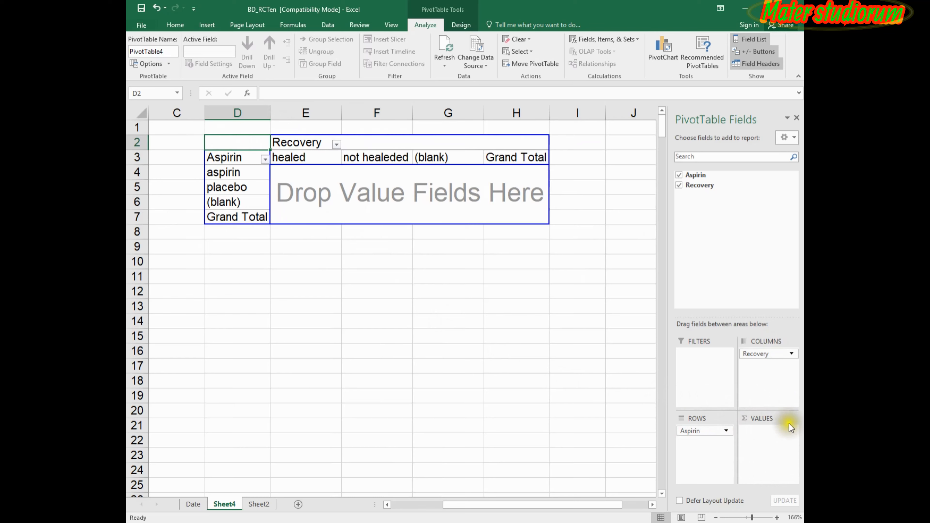
drag(684, 185, 778, 417)
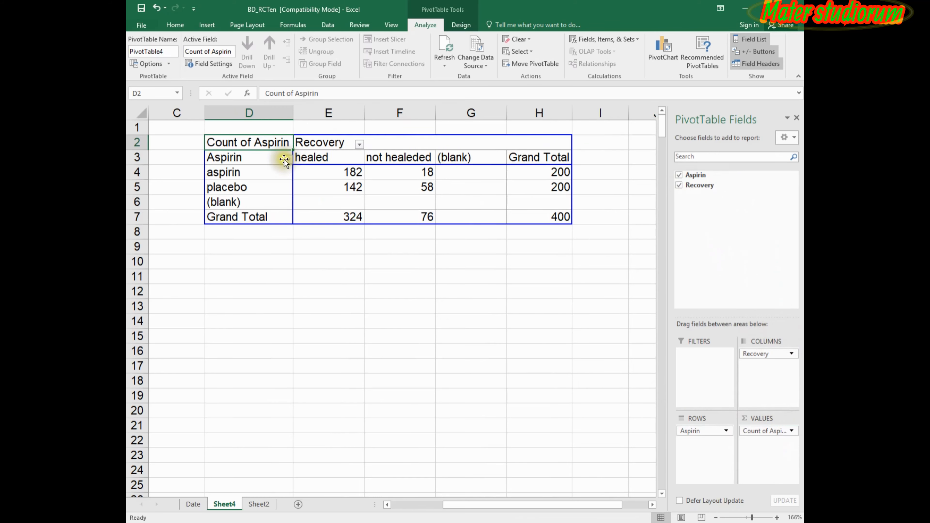
- Fill the PivotTable's (blank) row with yellow
click(208, 202)
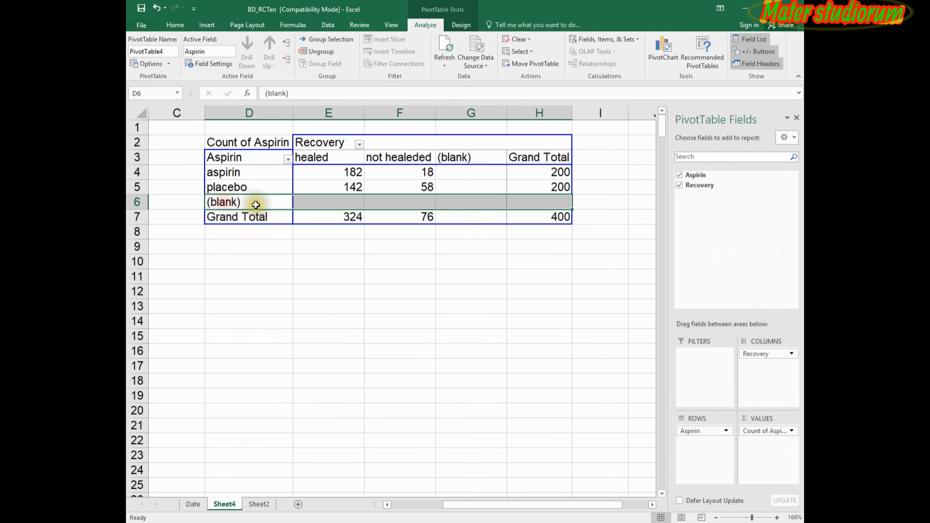
click(176, 24)
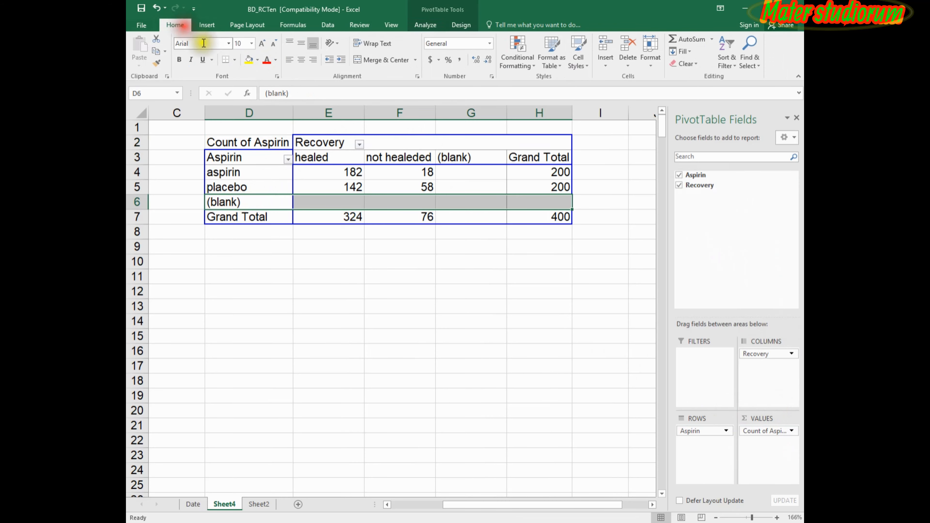
click(248, 59)
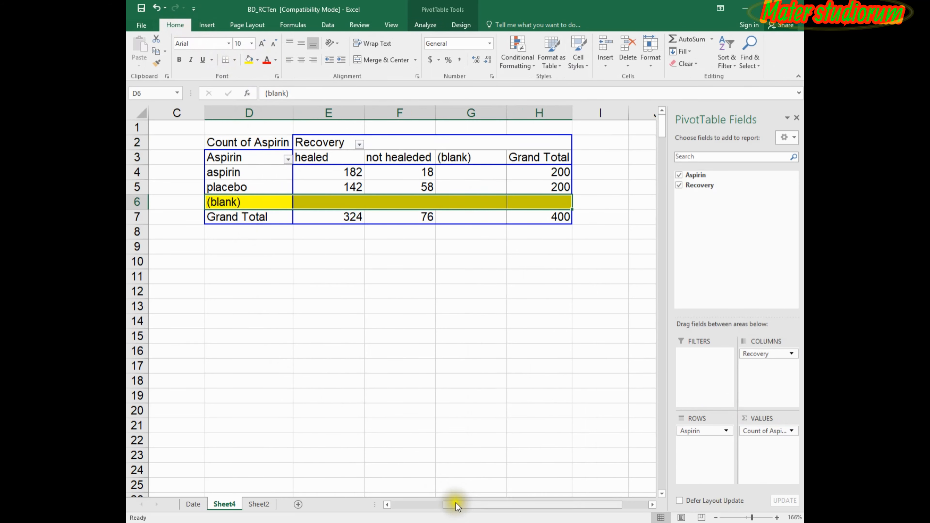
- Fill the empty cells A402:B411 below the end of the source data with yellow
drag(451, 504, 383, 510)
scroll(284, 455, down, 2)
scroll(284, 455, down, 20)
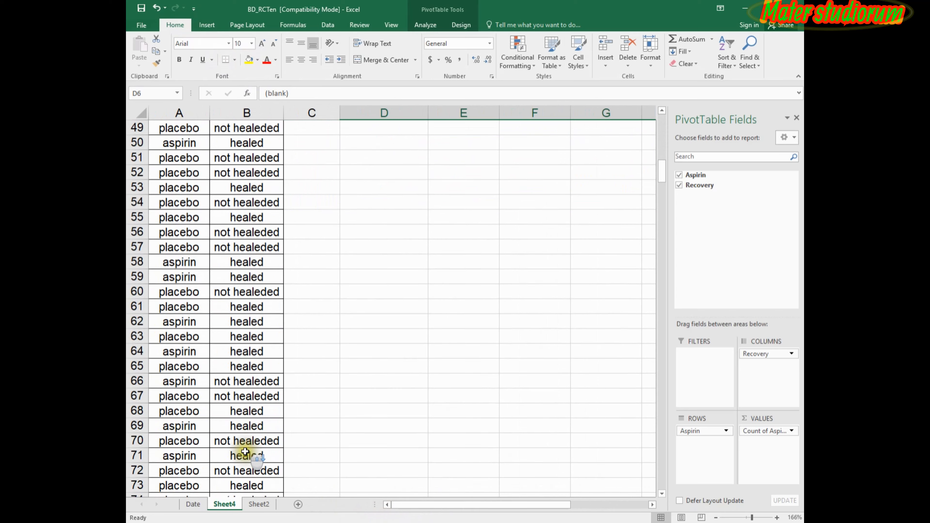
scroll(249, 450, down, 20)
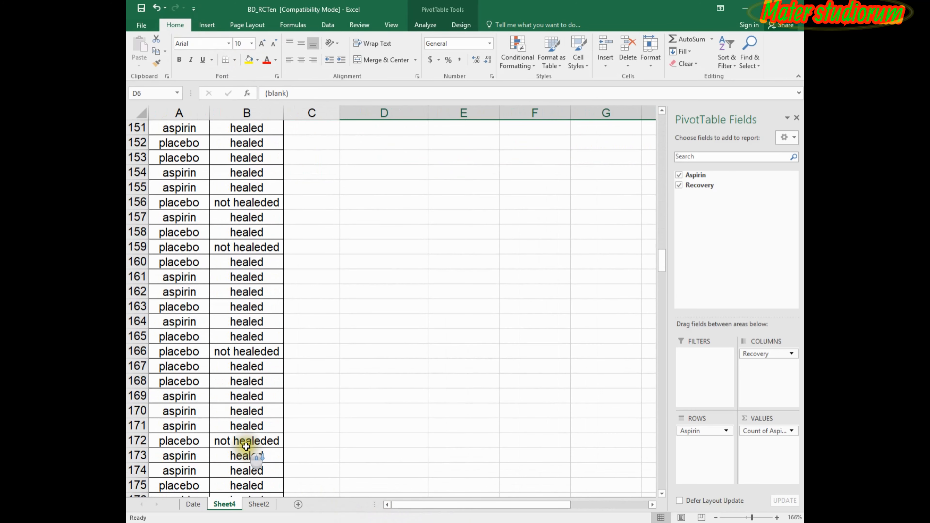
scroll(243, 446, down, 7)
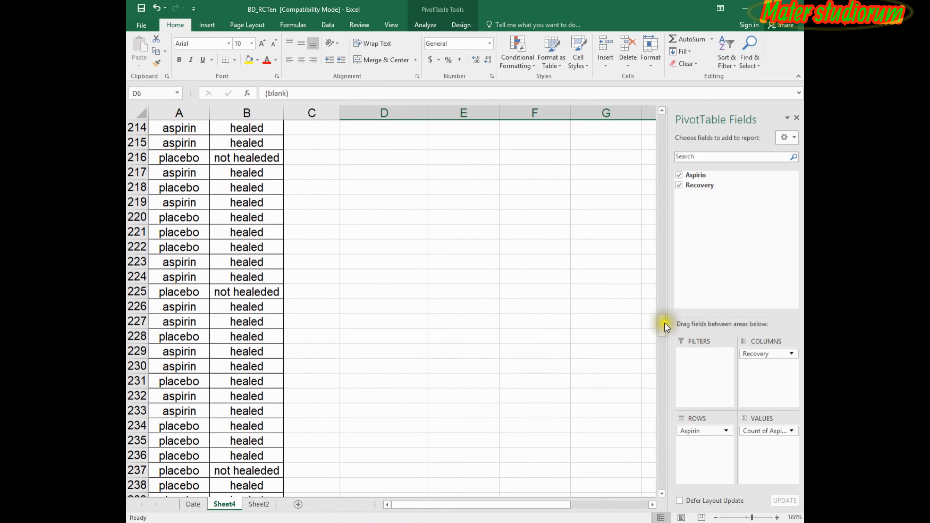
drag(662, 312, 662, 487)
click(171, 279)
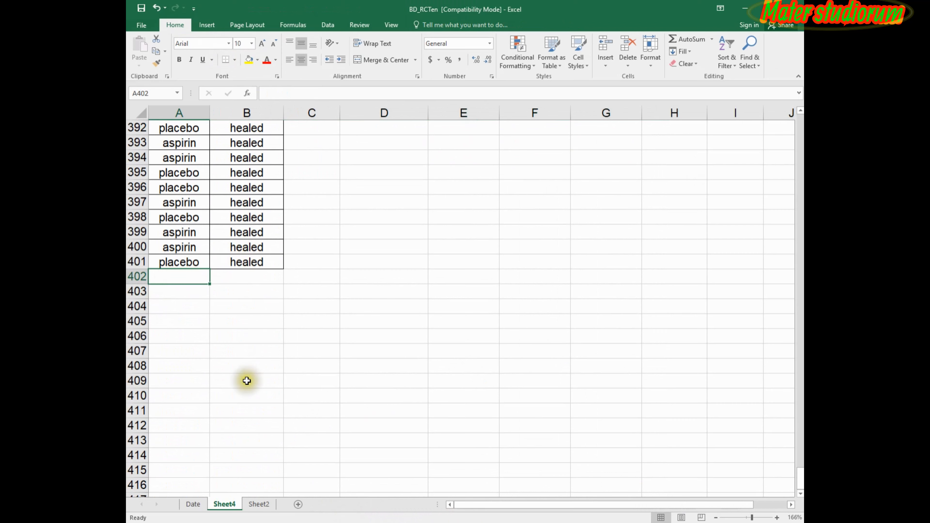
shift+click(272, 410)
click(249, 59)
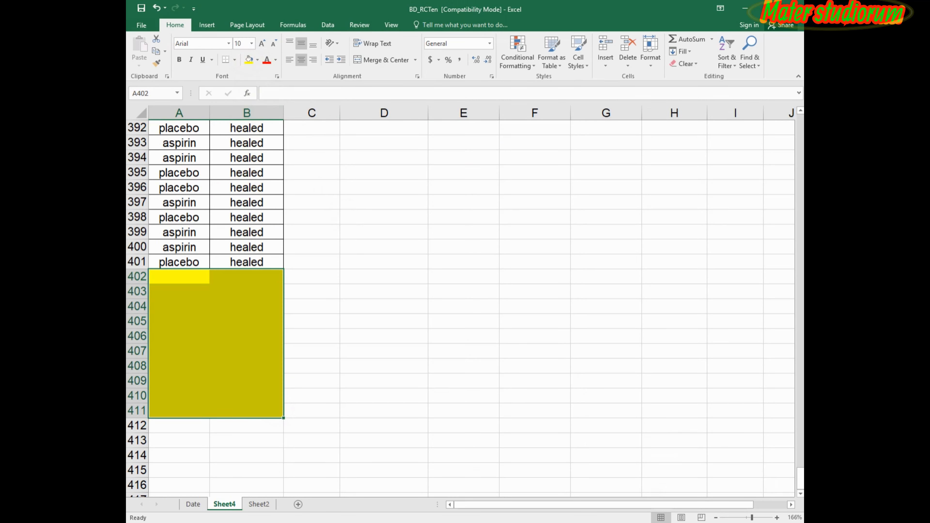
drag(798, 476, 800, 137)
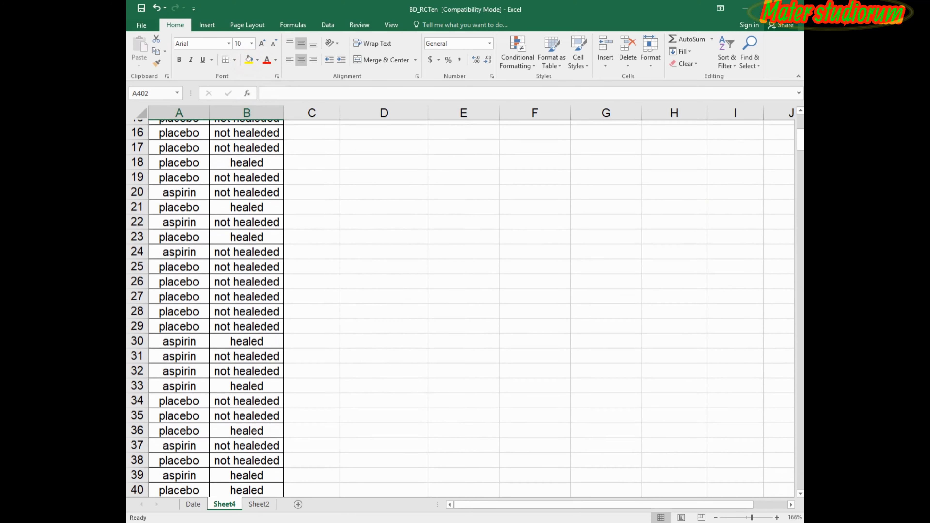
- Filter the (blank) entries out of both the Aspirin and Recovery fields of the PivotTable
scroll(564, 244, up, 3)
scroll(564, 245, up, 2)
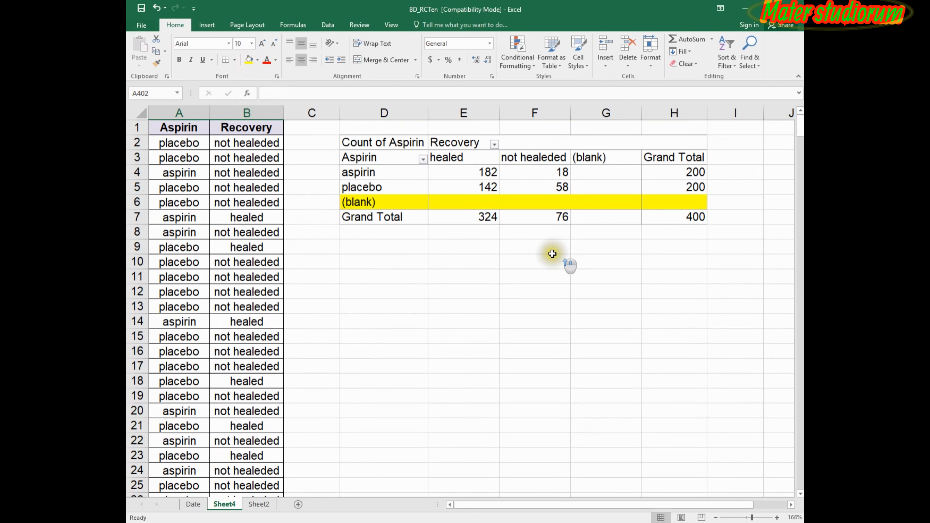
click(423, 159)
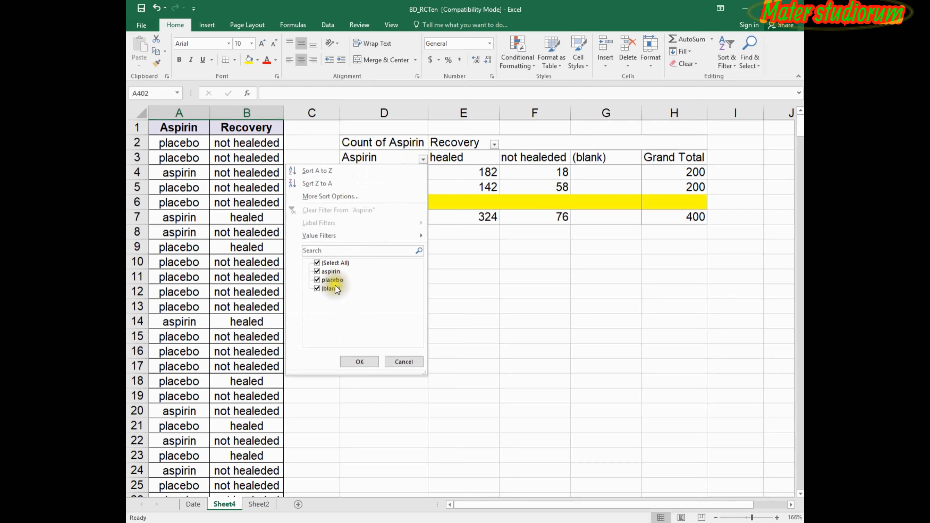
click(317, 289)
click(359, 361)
click(494, 144)
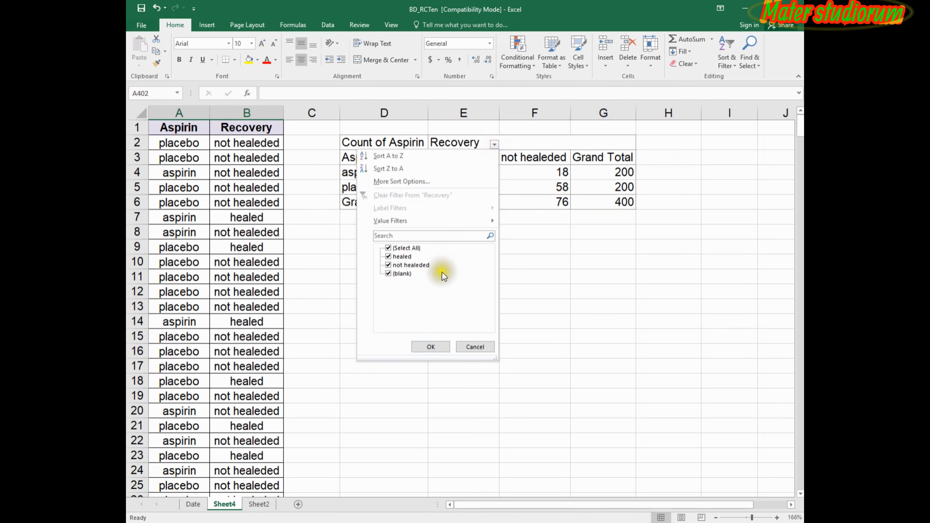
click(428, 347)
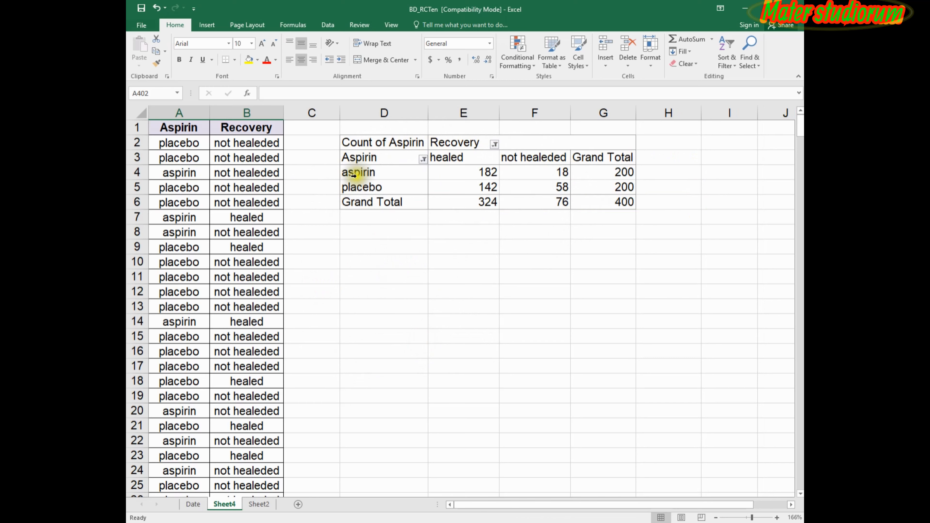
mouse_move(608, 195)
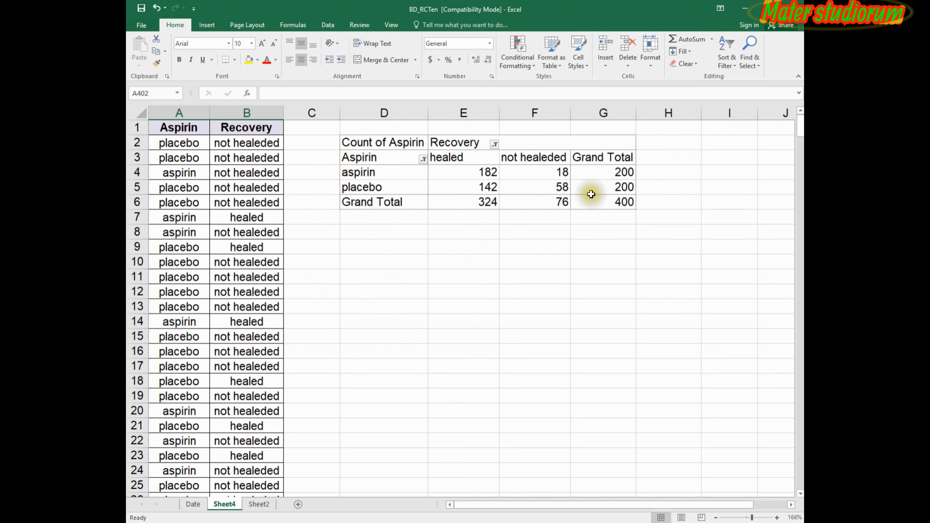
click(437, 169)
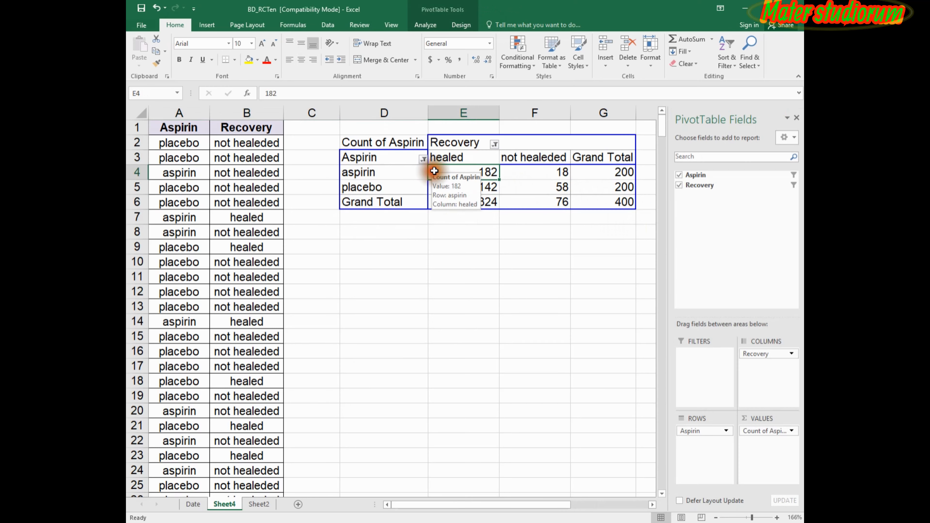
click(400, 172)
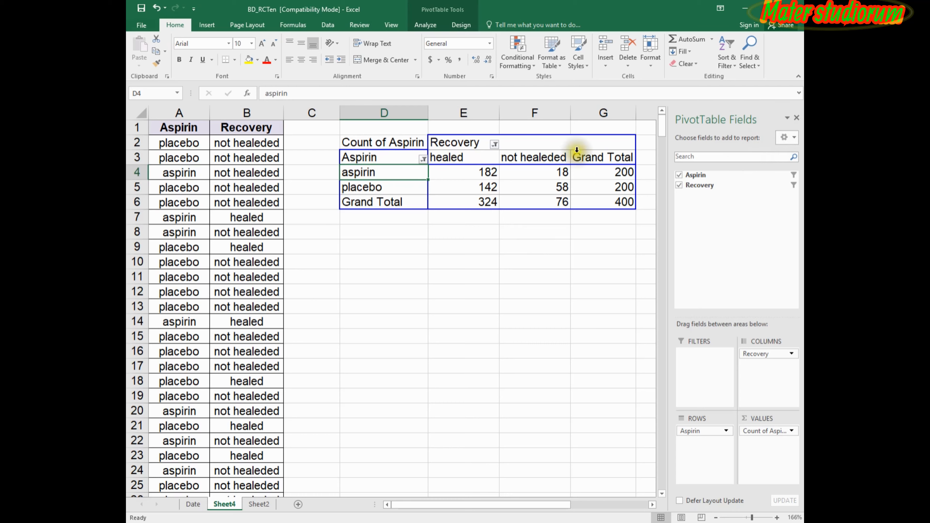
- Merge and center cells D1:F1 above the PivotTable
click(409, 128)
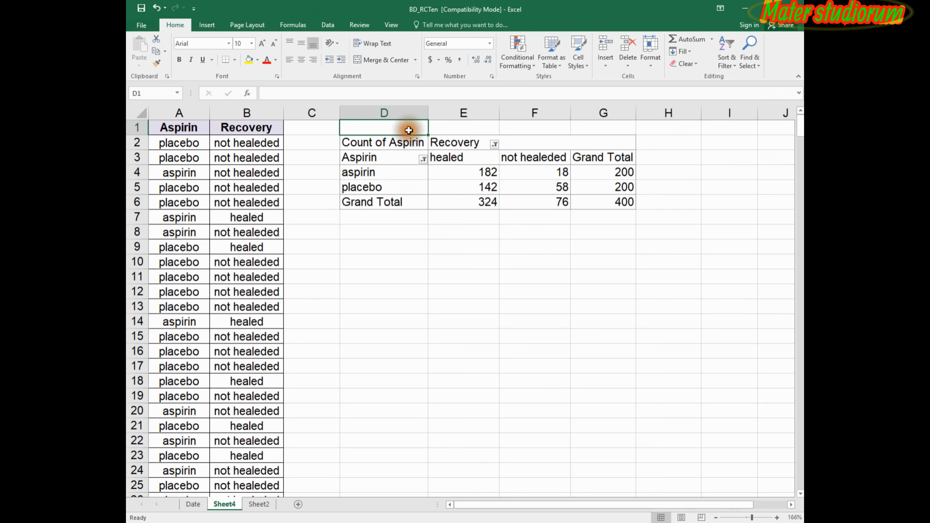
shift+click(545, 127)
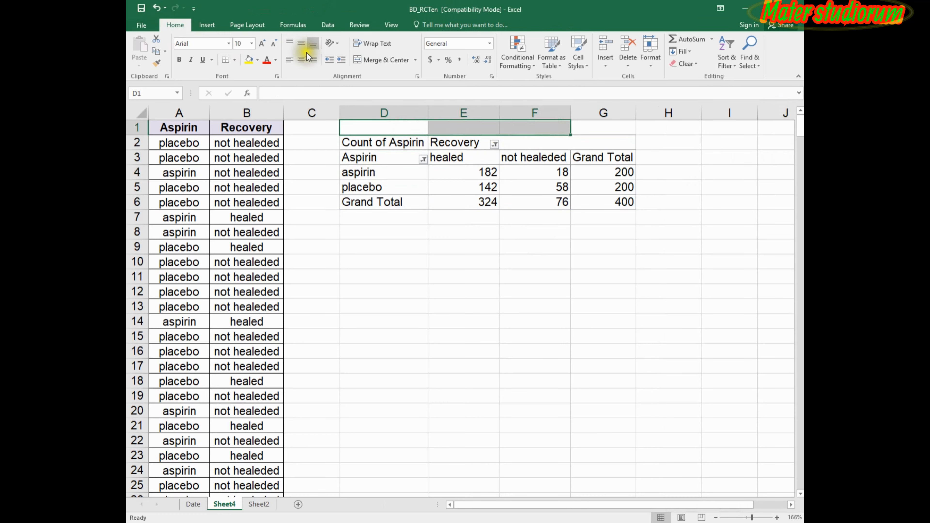
click(383, 59)
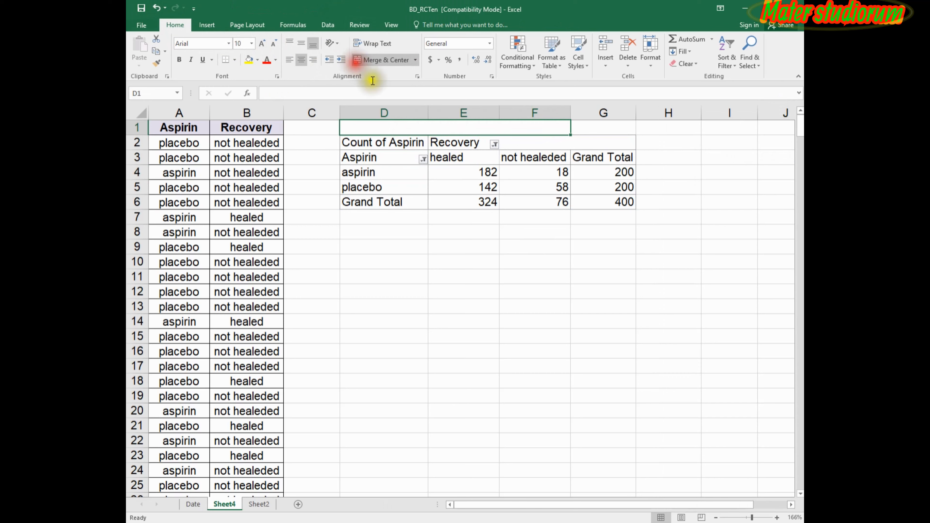
- Enter the title OBSERVED CONTINGENCY TABLE in the merged cell above the PivotTable and fill it with yellow
double_click(416, 127)
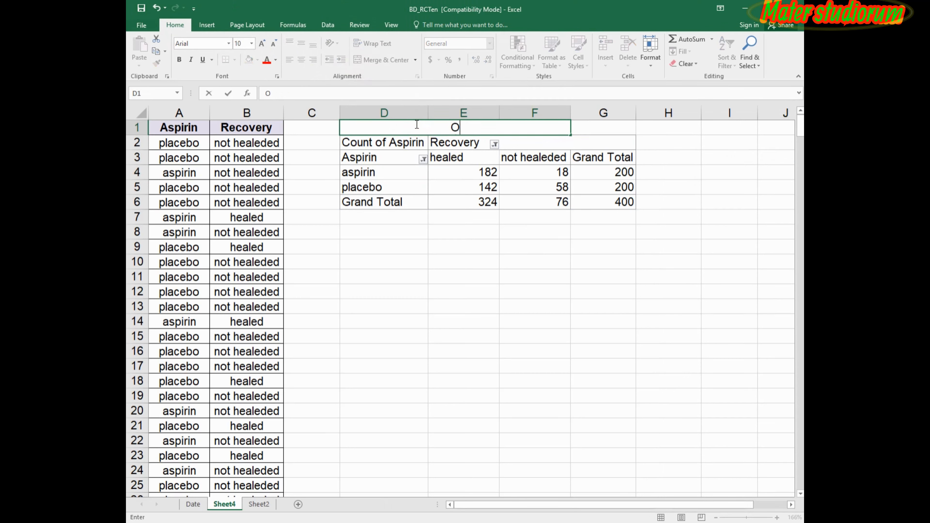
text(OBSERVED CONTINGEN)
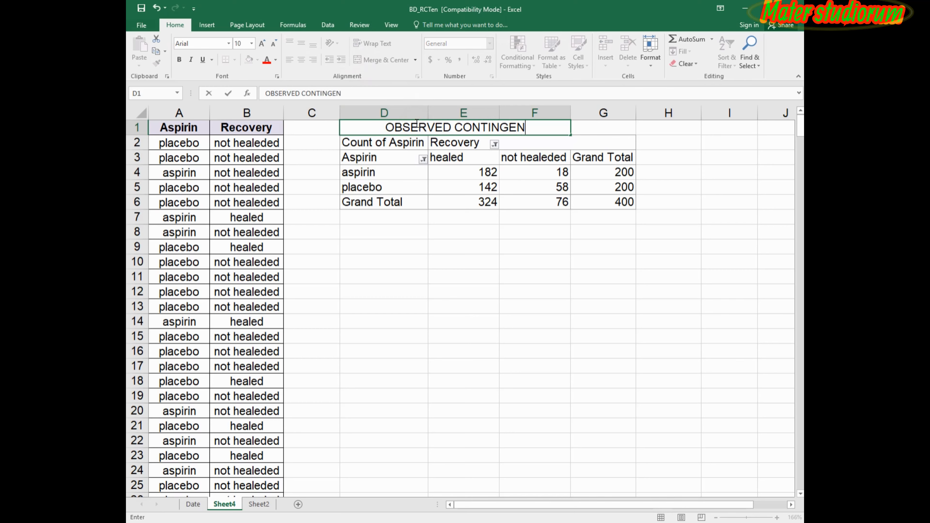
text(CY TABLE)
key(ctrl+Return)
click(249, 59)
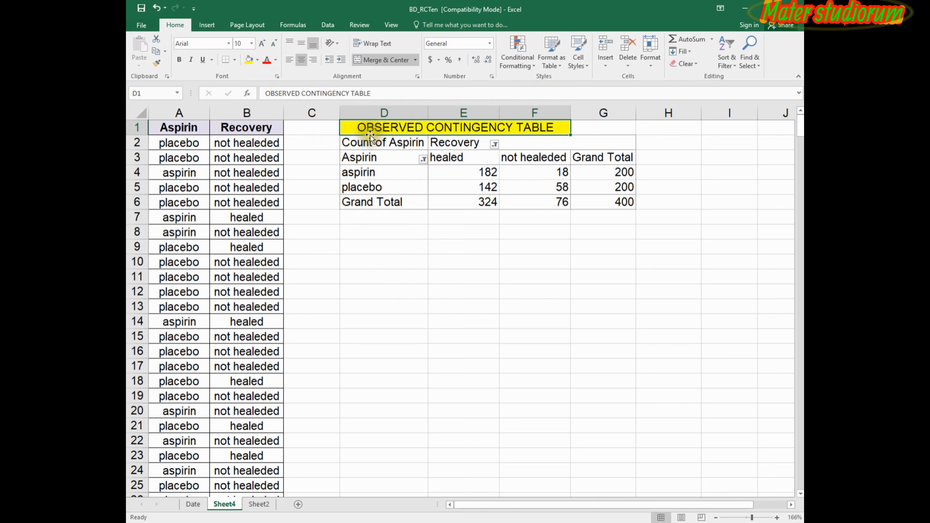
- Copy the observed table's title cell and paste it at D9 below the PivotTable
right_click(368, 127)
click(383, 143)
click(374, 247)
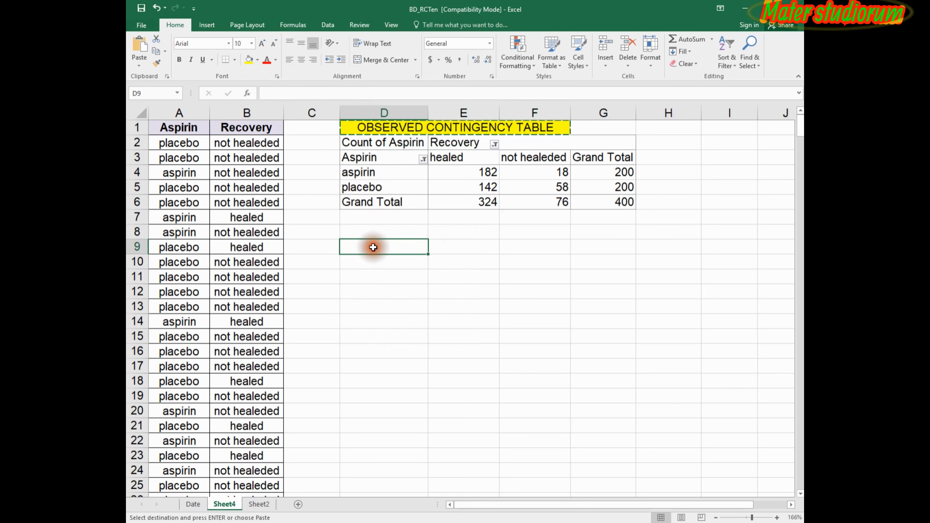
right_click(374, 248)
key(ctrl+v)
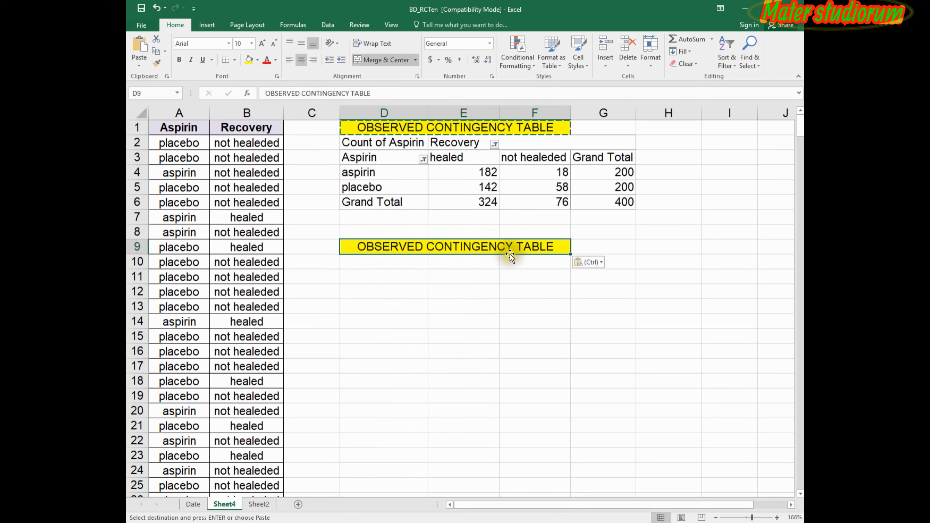
- Change the copied title in row 9 to THEORETICAL CONTINGENCY TABLE and fill it with orange
double_click(426, 248)
drag(426, 247, 360, 248)
key(BackSpace)
text(tH)
key(BackSpace)
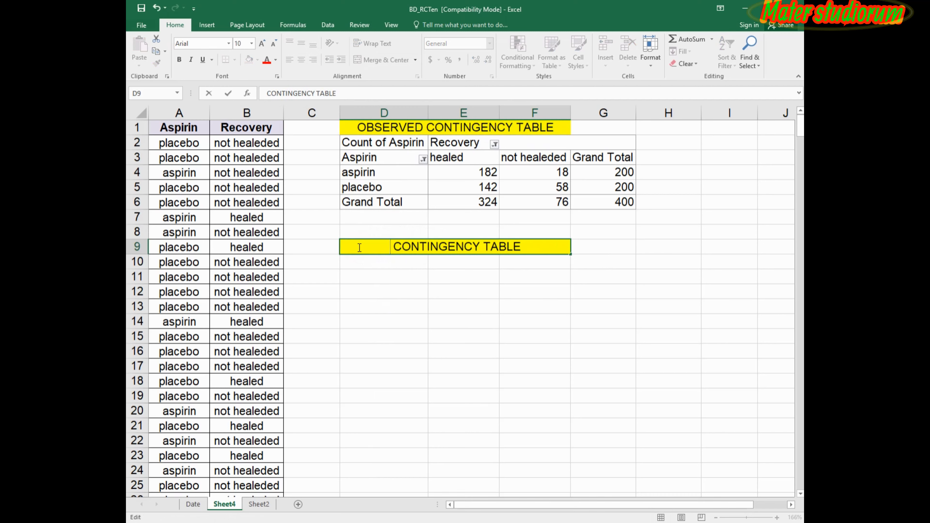
key(BackSpace)
text(THEORETI)
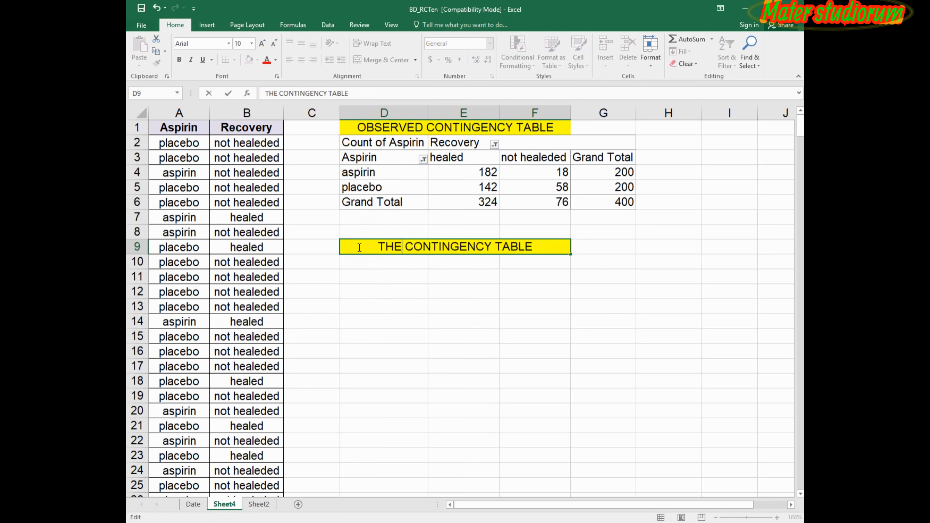
text(CAL)
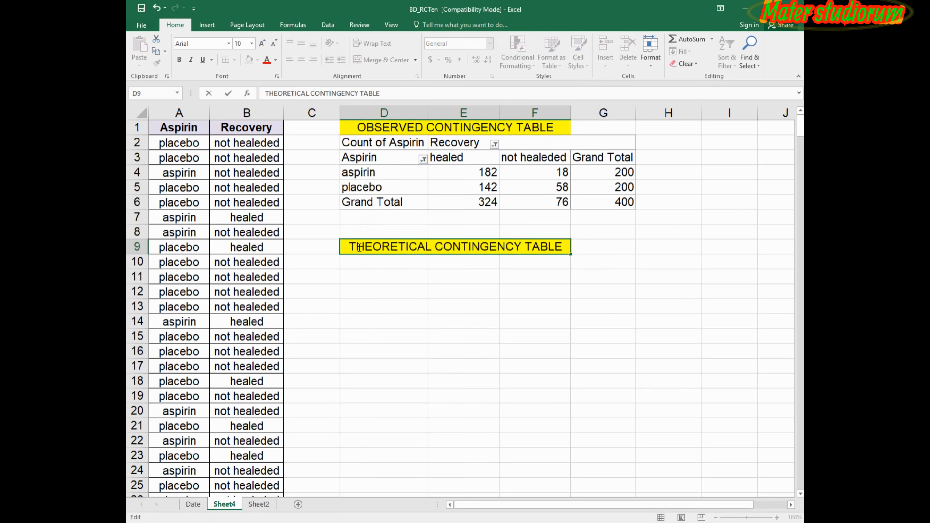
click(480, 277)
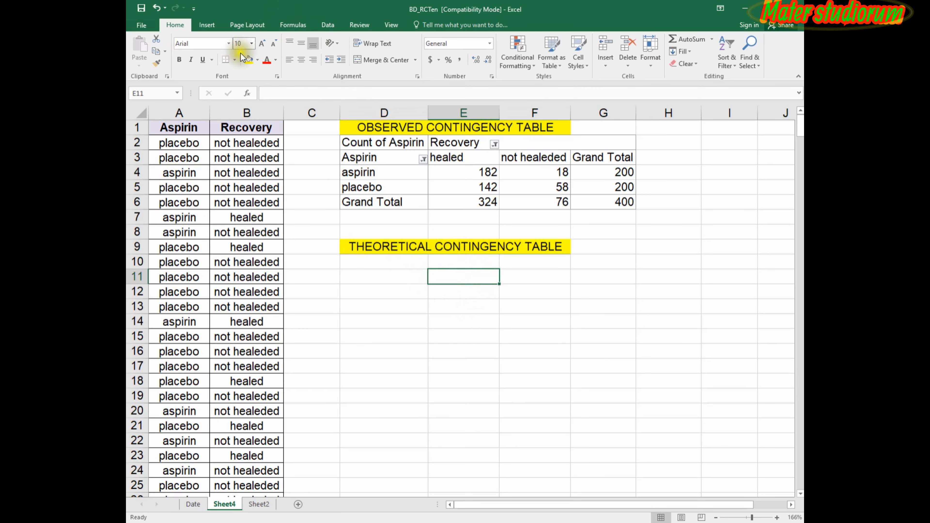
- Copy the whole PivotTable D2:G6 and paste it as values at D10 under the theoretical table title
click(385, 143)
shift+click(622, 200)
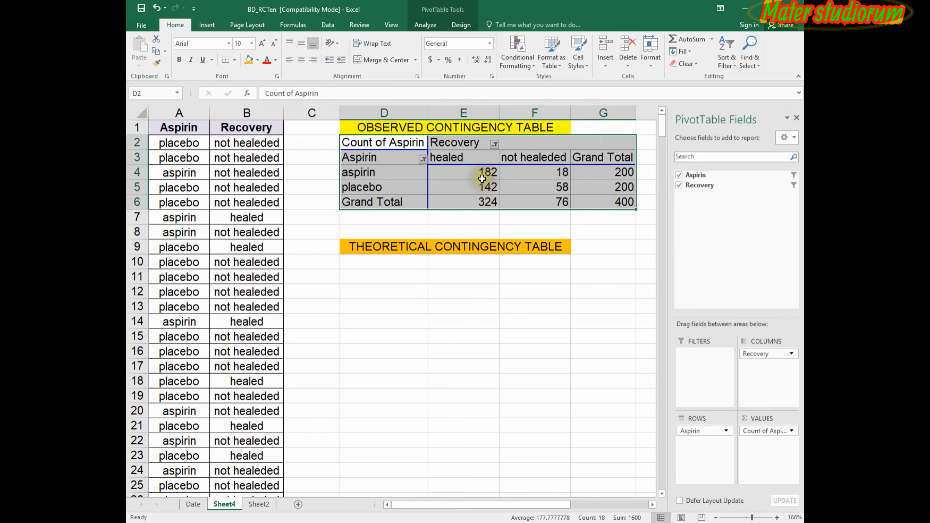
right_click(460, 184)
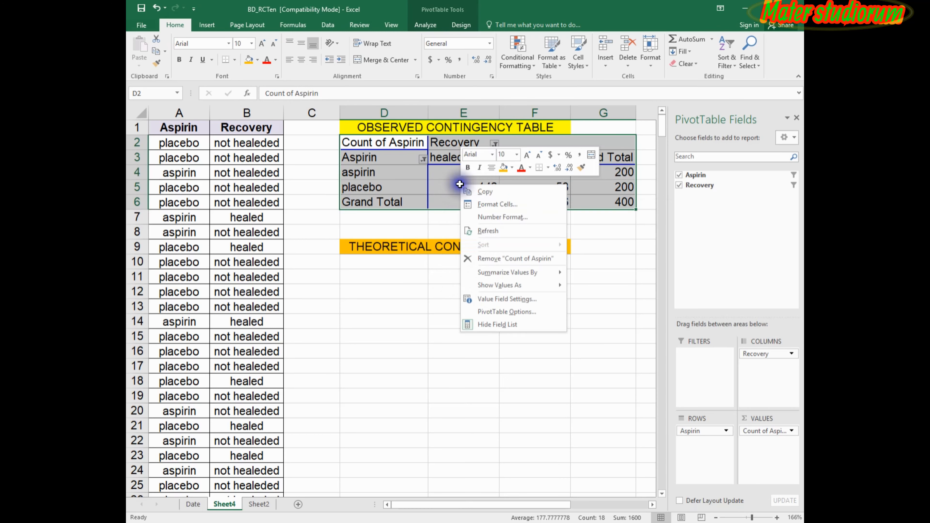
click(488, 192)
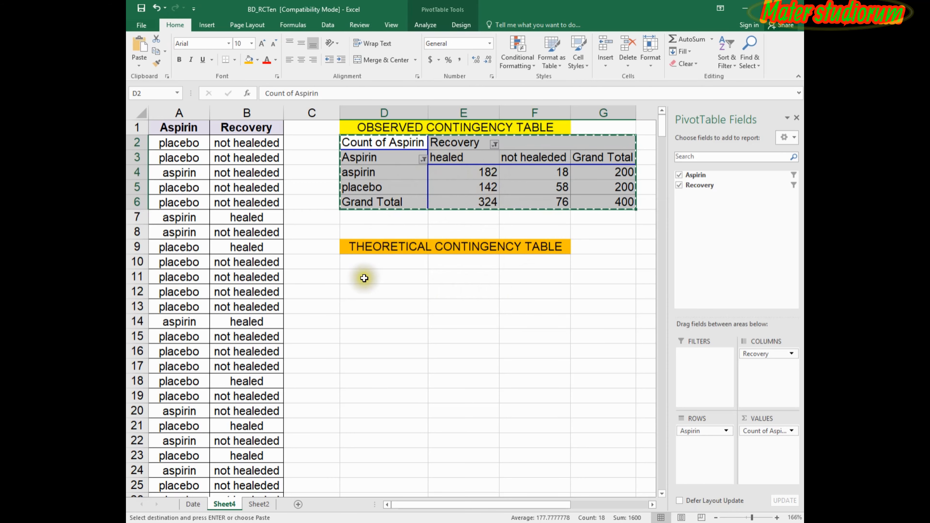
right_click(375, 261)
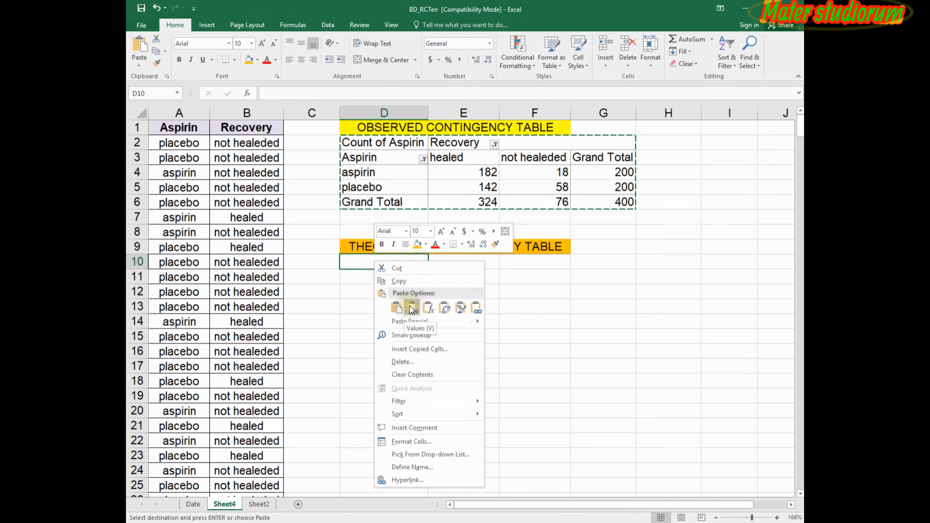
click(411, 309)
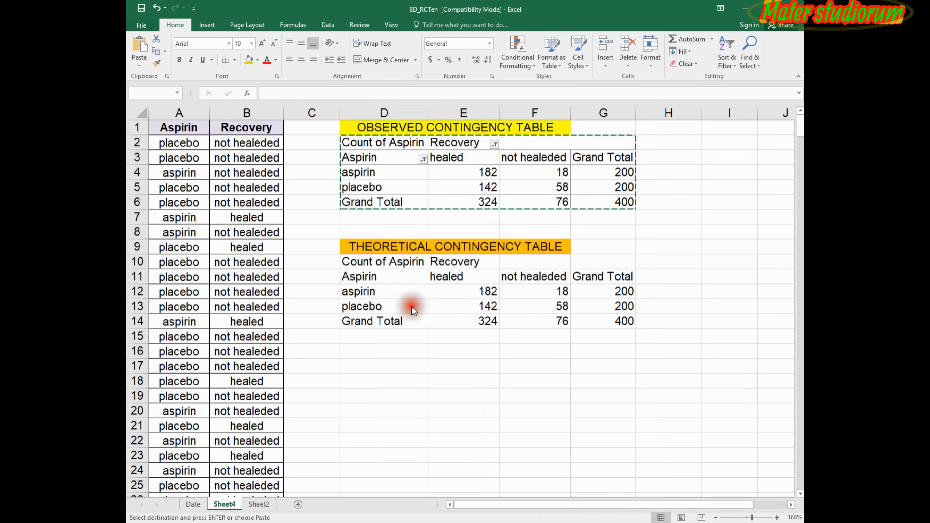
- Clear the four inner counts E12:F13 of the theoretical table, keeping its totals
click(465, 294)
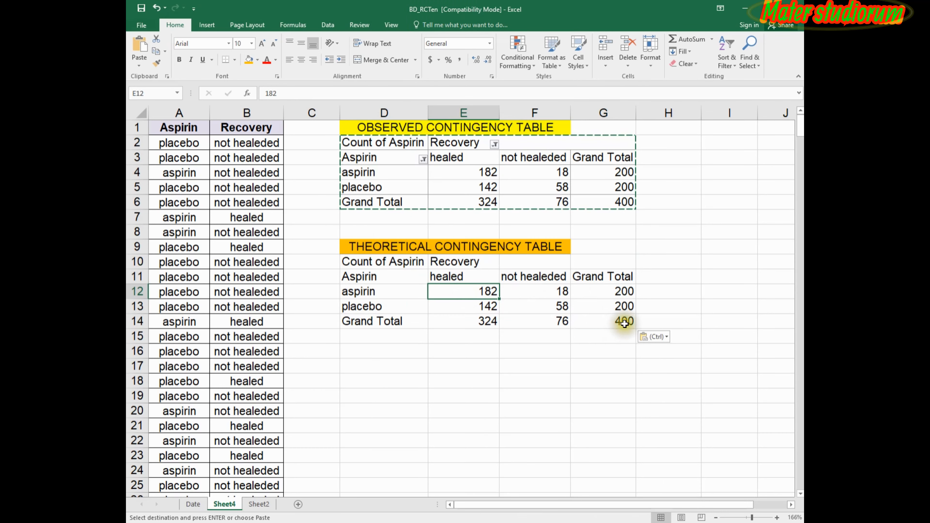
shift+click(560, 309)
key(Delete)
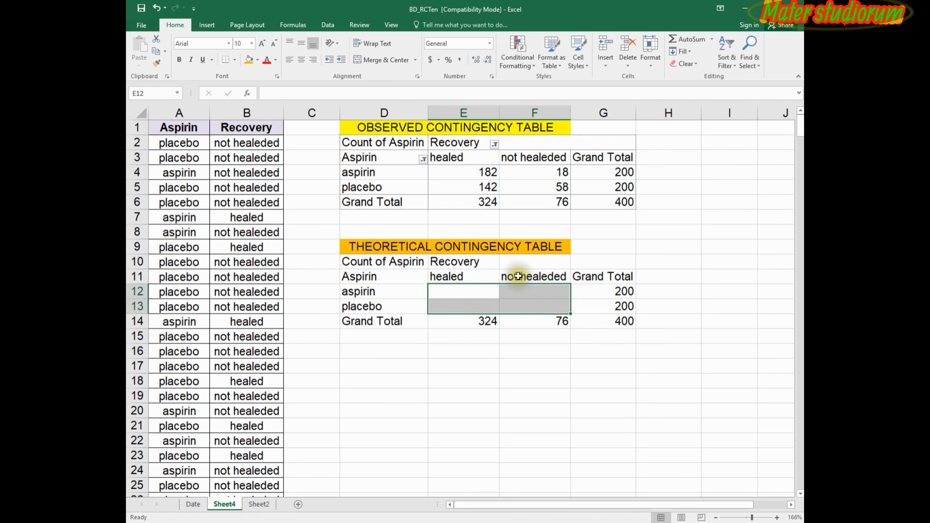
- Fill the observed counts E4:F5 with light blue and apply all borders to them
click(472, 174)
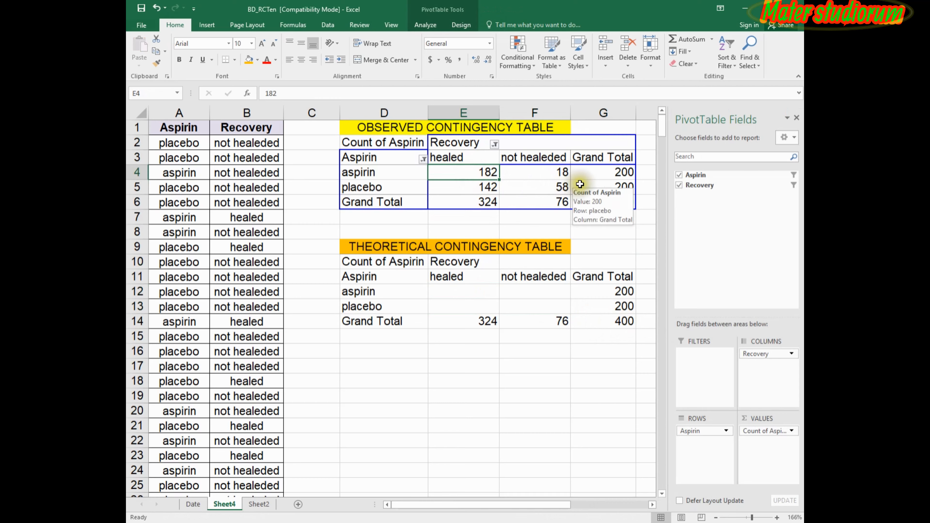
shift+click(534, 187)
click(257, 60)
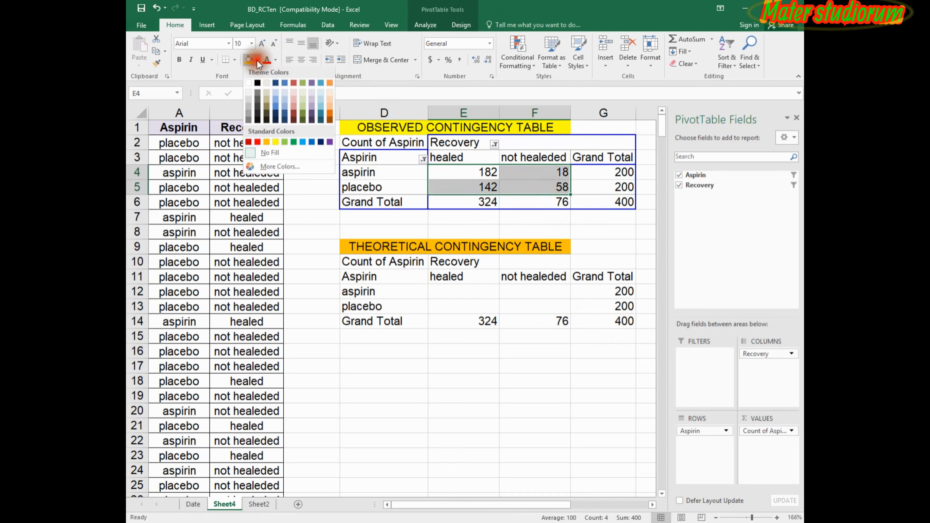
click(302, 145)
click(234, 59)
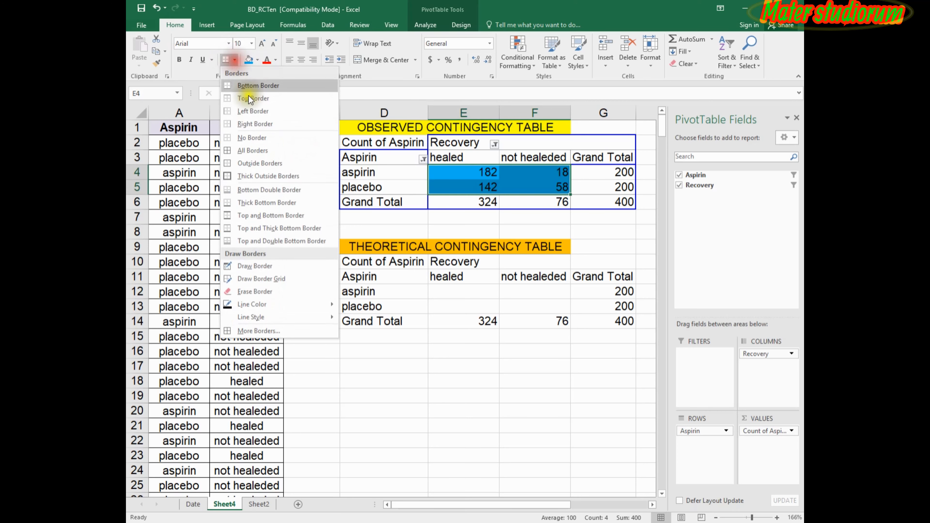
click(253, 150)
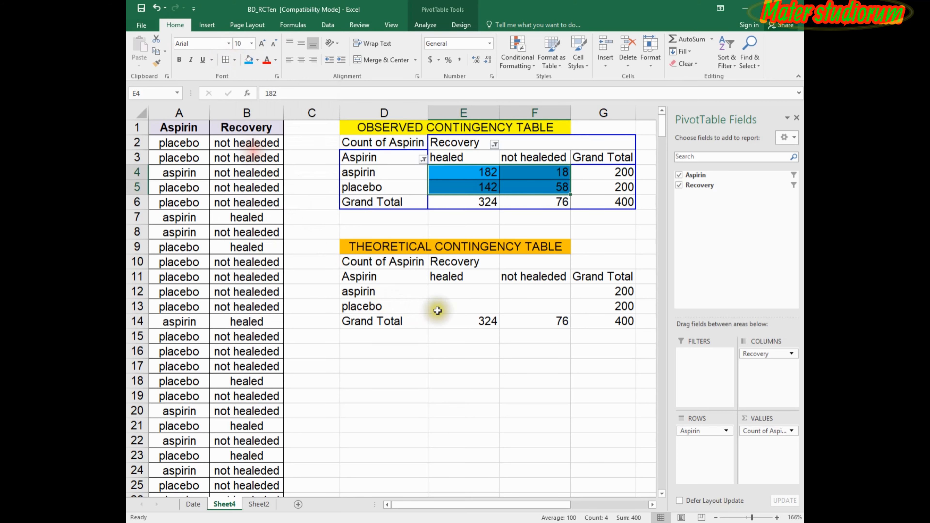
- Apply all borders to the empty theoretical cells E12:F13 and fill them with light green
drag(444, 289, 536, 304)
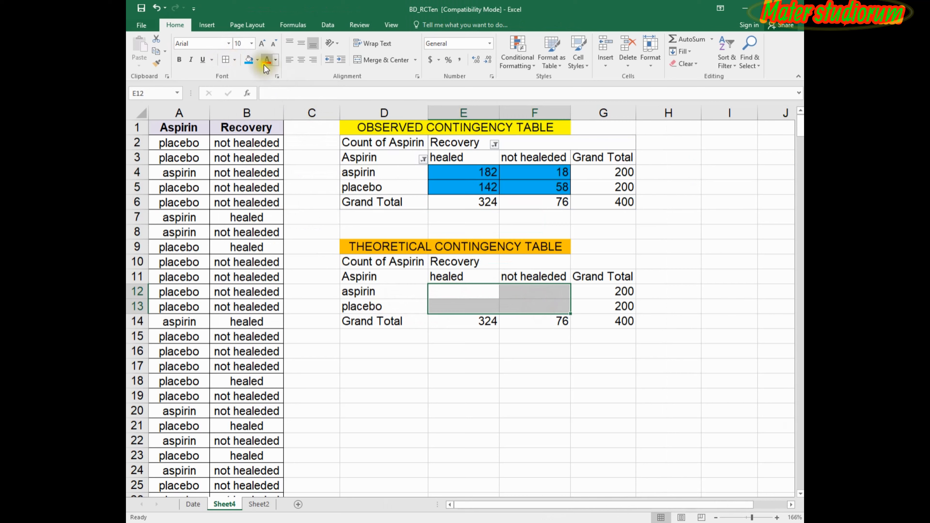
click(225, 60)
click(258, 60)
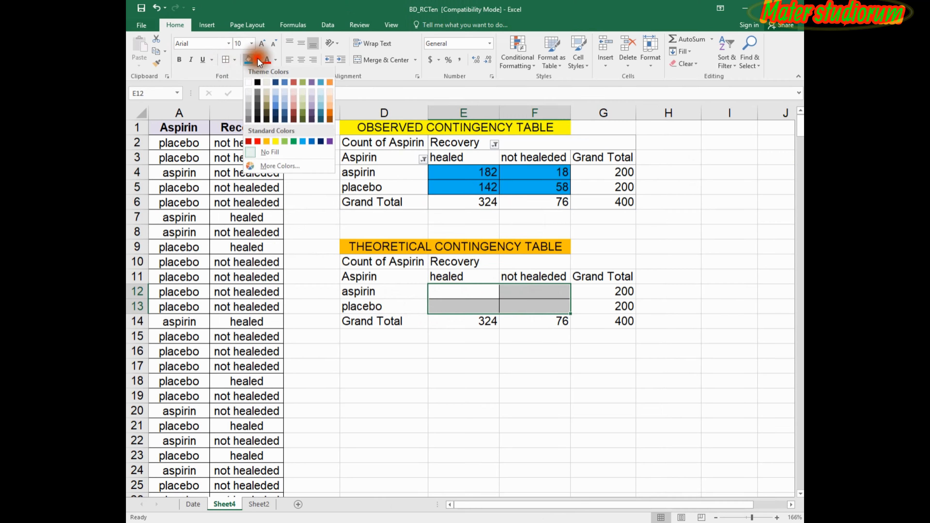
click(285, 142)
- Enter the formula =E14*G12/G14 in E12 for the theoretical count of healed aspirin patients
click(474, 291)
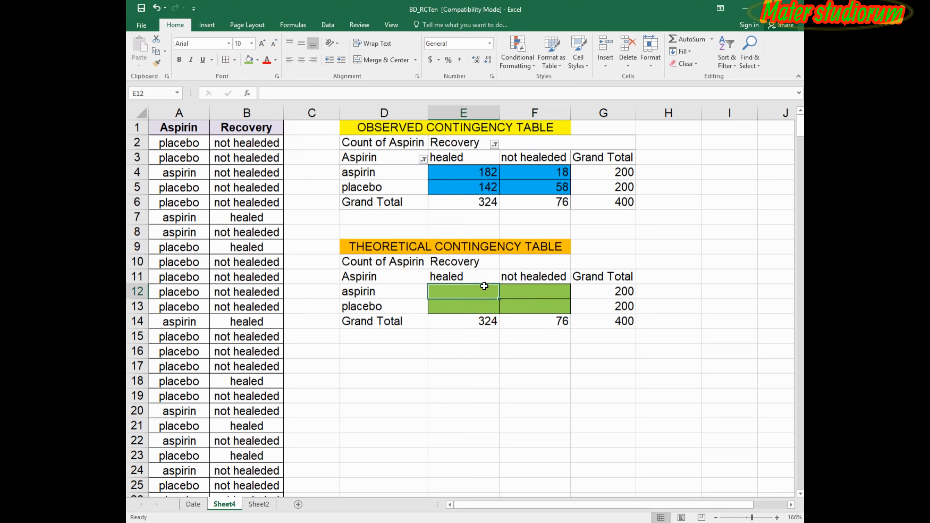
text(=)
click(484, 319)
text(*)
key(Right)
key(Right)
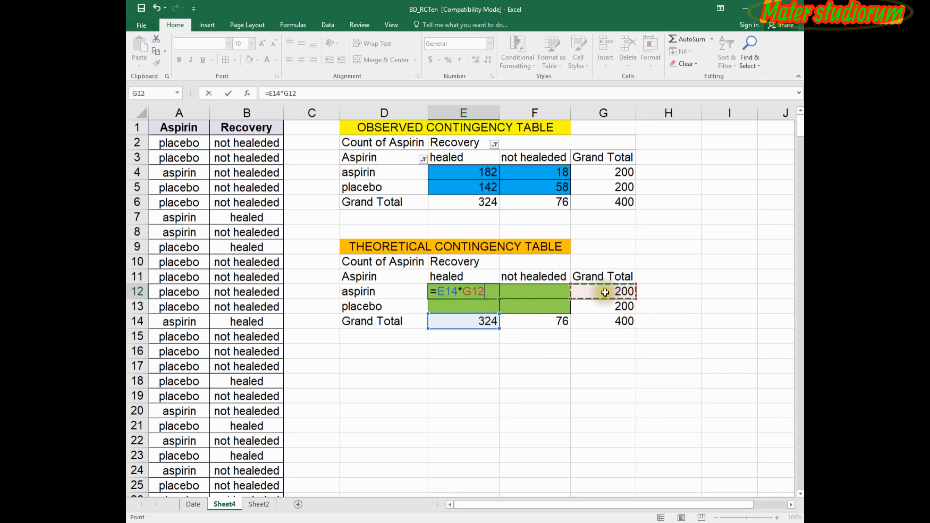
text(/)
click(604, 323)
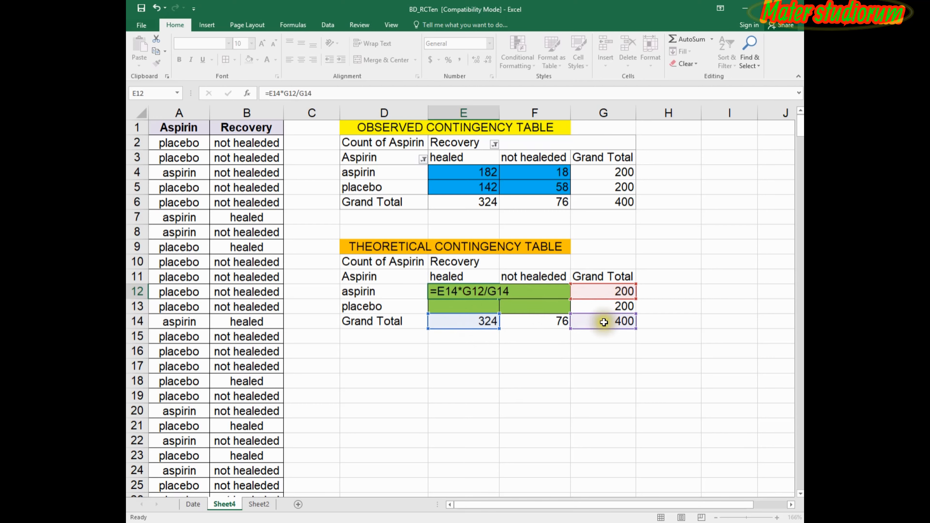
- Enter the formula =E14*G13/G14 in E13 for the theoretical count of healed placebo patients
key(Return)
text(=)
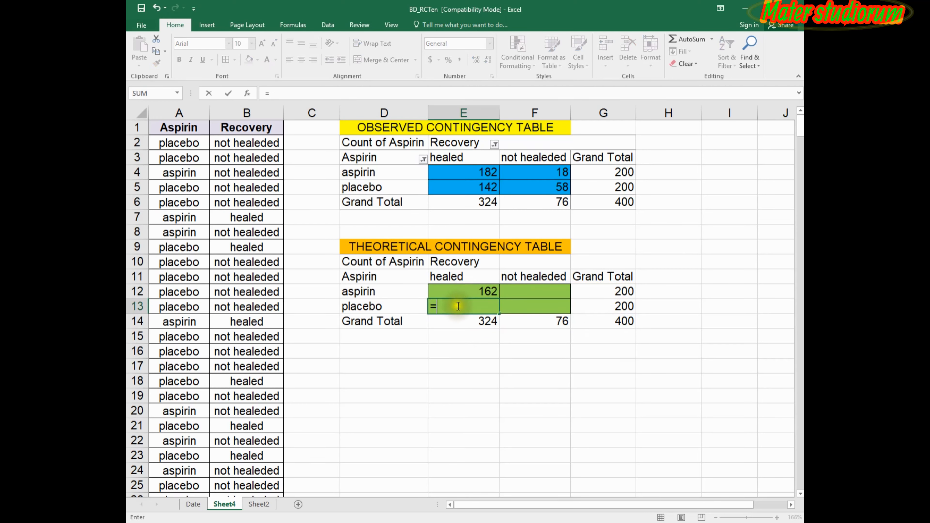
click(468, 324)
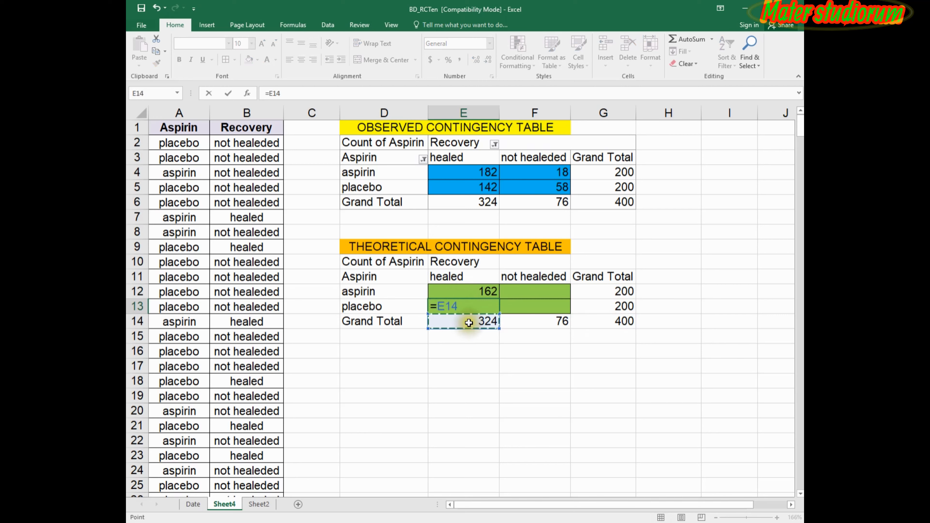
click(621, 308)
text(/)
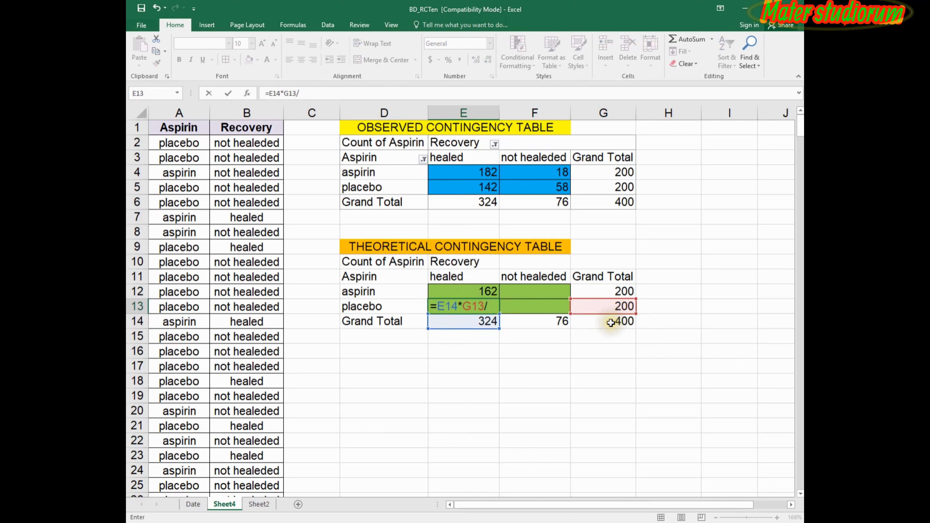
click(611, 323)
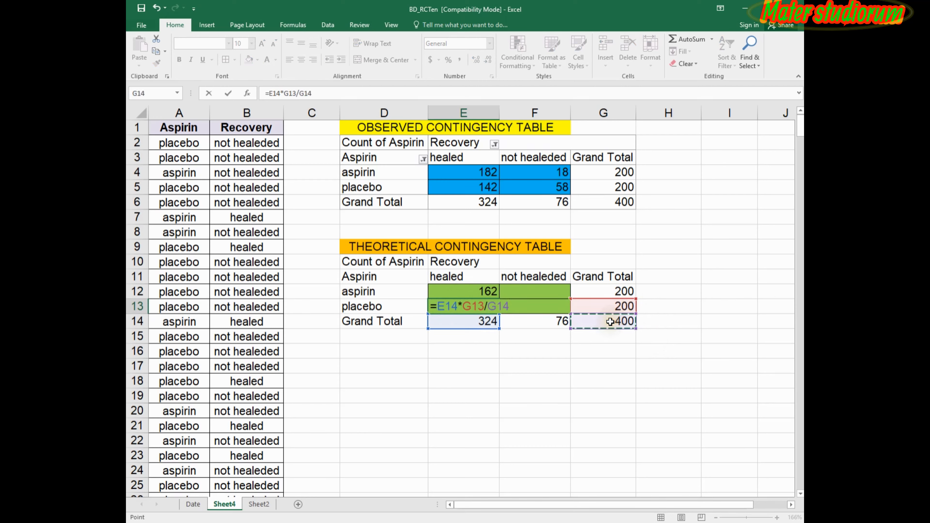
key(Return)
- Enter the formula =F14*G12/G14 in F12 for the theoretical count of aspirin patients not healed
click(544, 294)
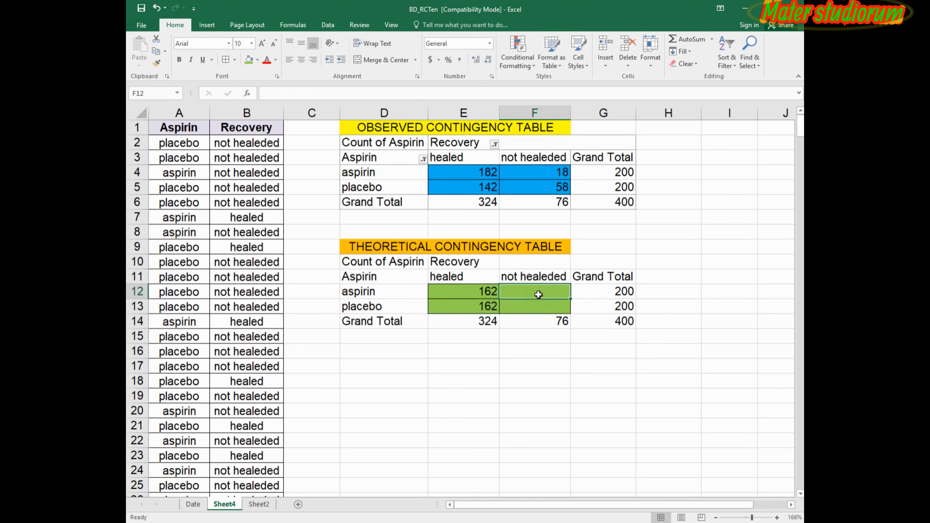
text(=)
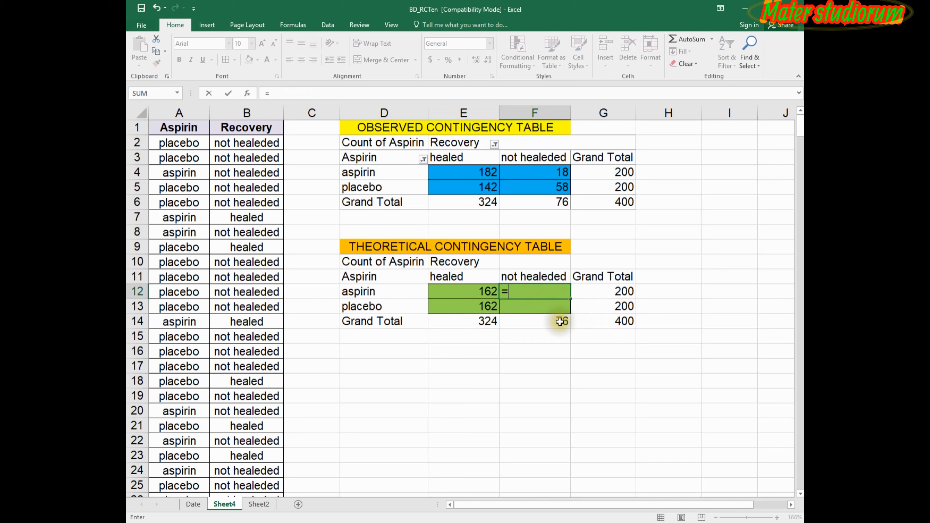
click(560, 322)
text(*)
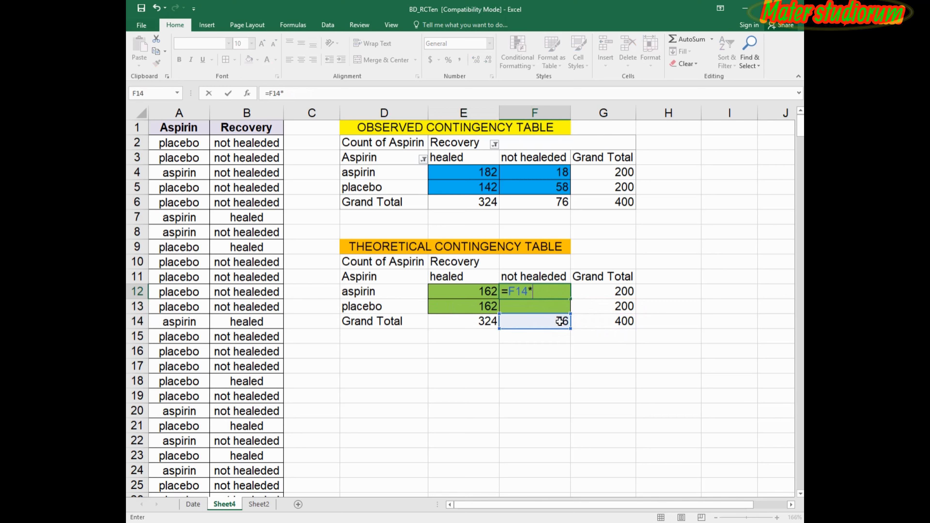
click(623, 295)
text(/)
click(619, 322)
key(Return)
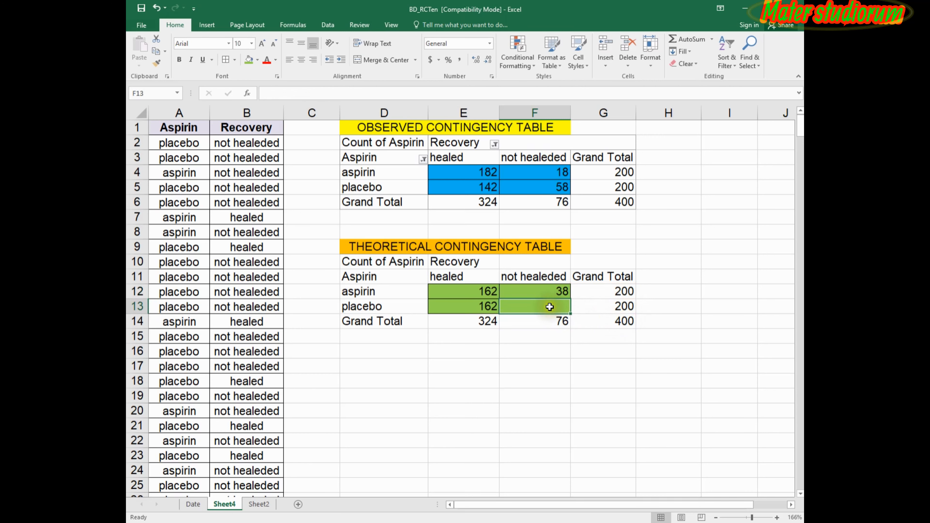
- Enter the formula =F14*G13/G14 in F13 for the theoretical count of placebo patients not healed
text(=)
click(566, 323)
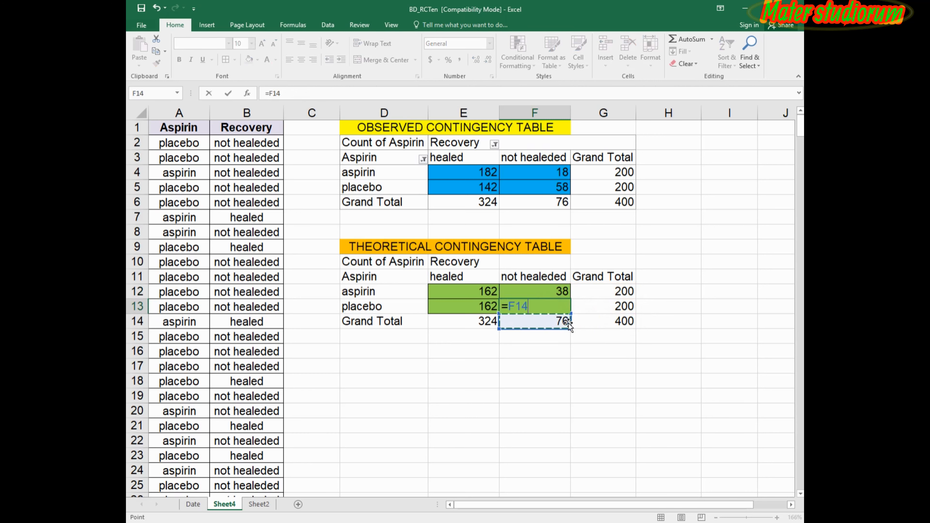
text(*)
click(608, 305)
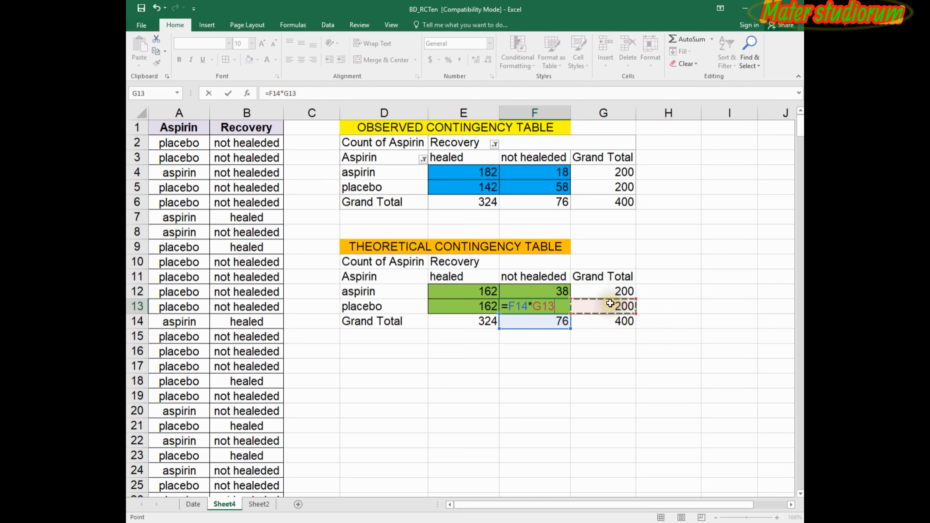
click(611, 322)
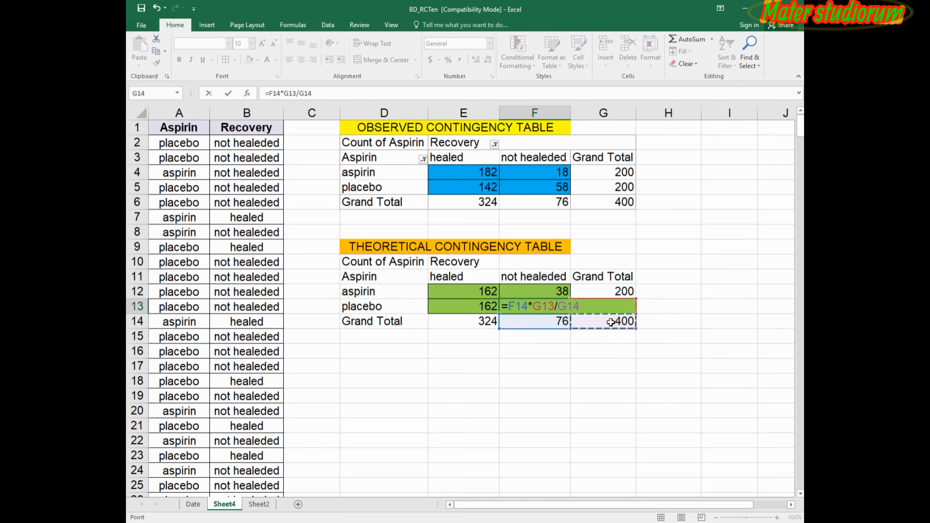
key(Return)
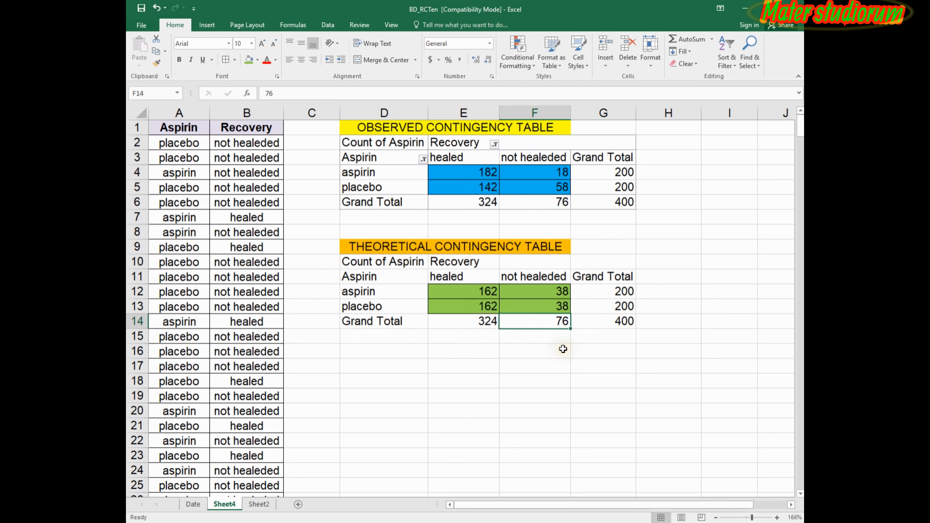
- Review the formulas in the four inner cells E12:F13 of the theoretical table
click(531, 288)
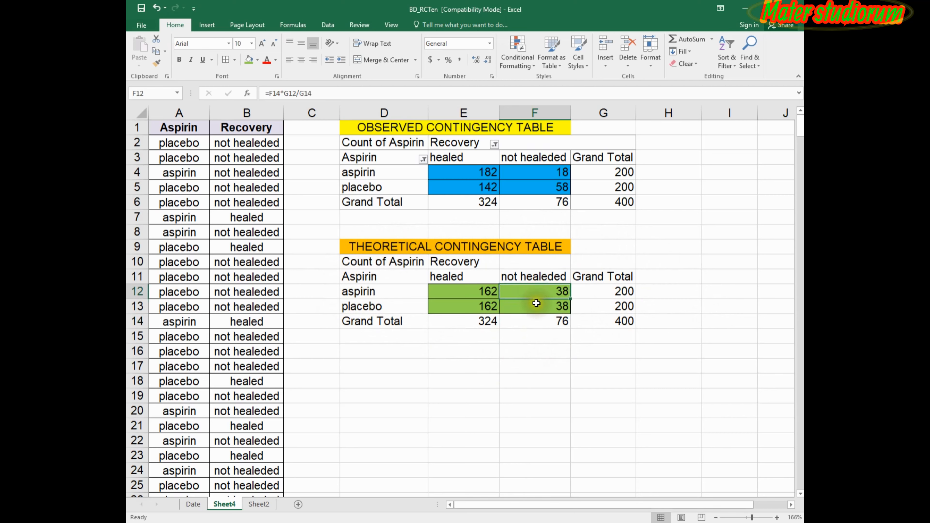
click(477, 293)
click(469, 307)
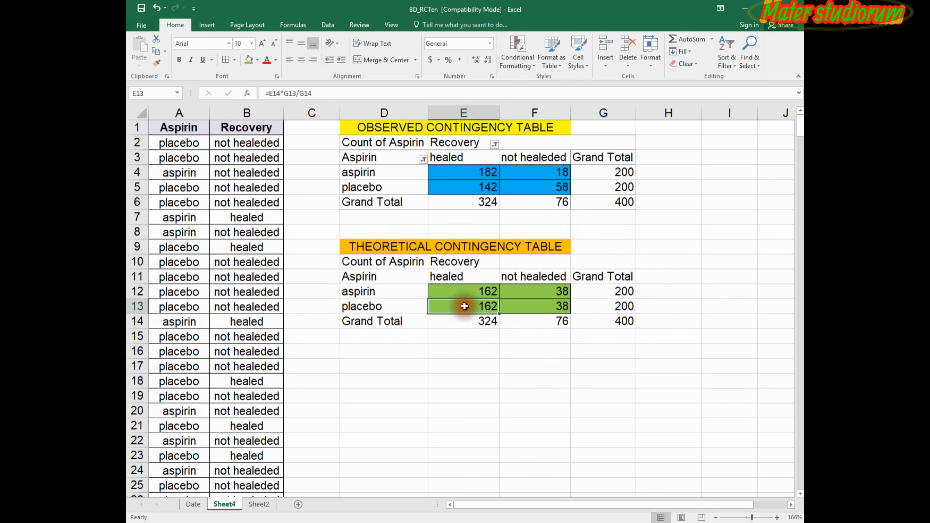
click(540, 307)
click(544, 290)
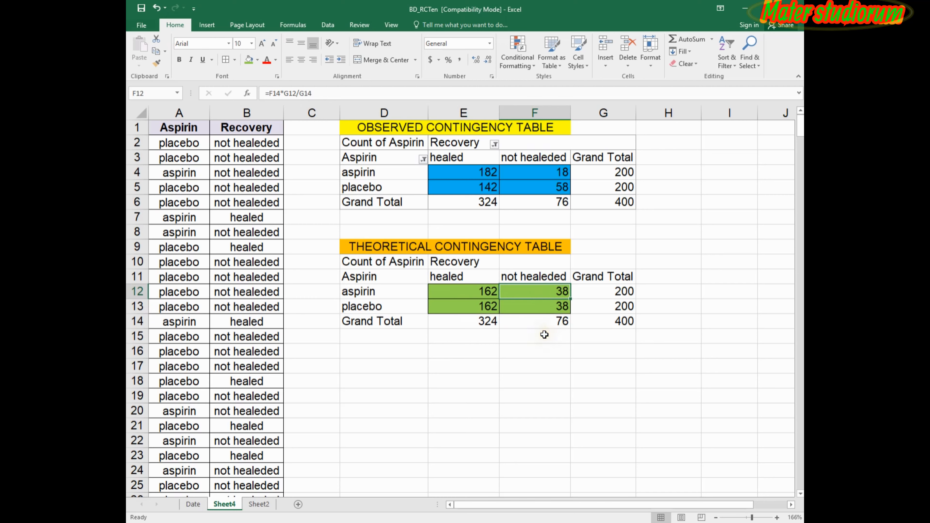
click(517, 307)
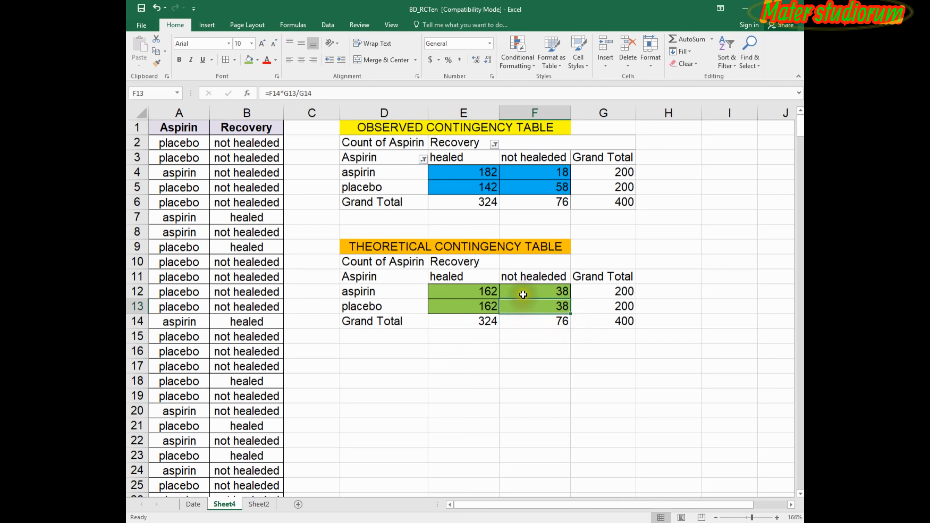
click(528, 305)
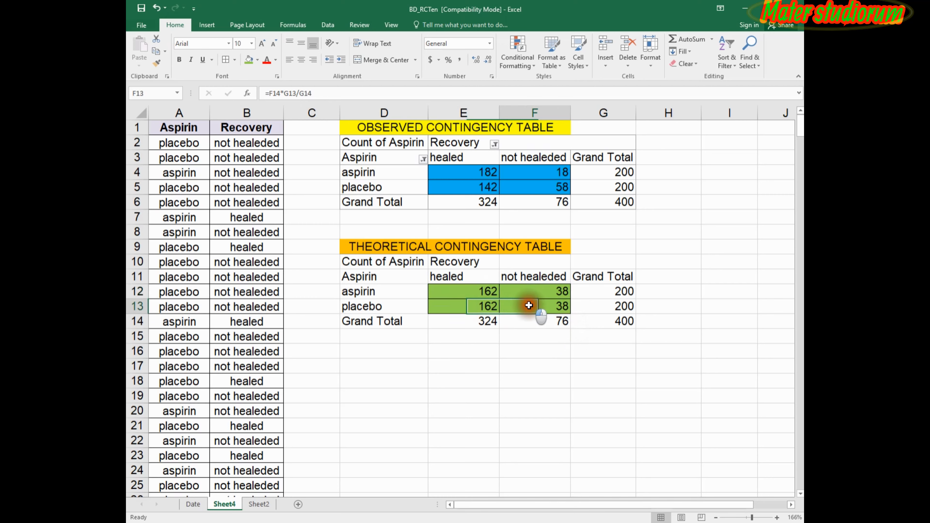
- Enter =CHISQ.TEST(E4:F5, E12:F13) in D17 to test the observed counts against the theoretical ones
click(404, 368)
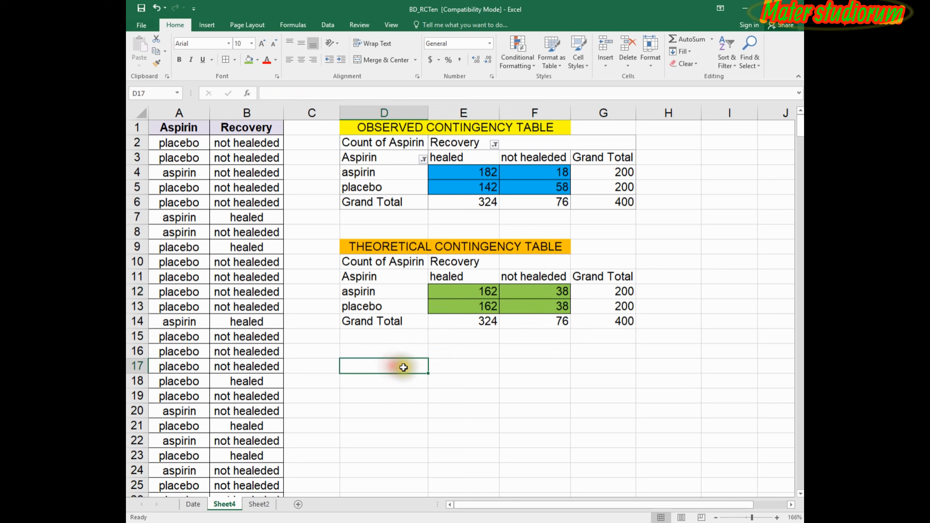
text(=)
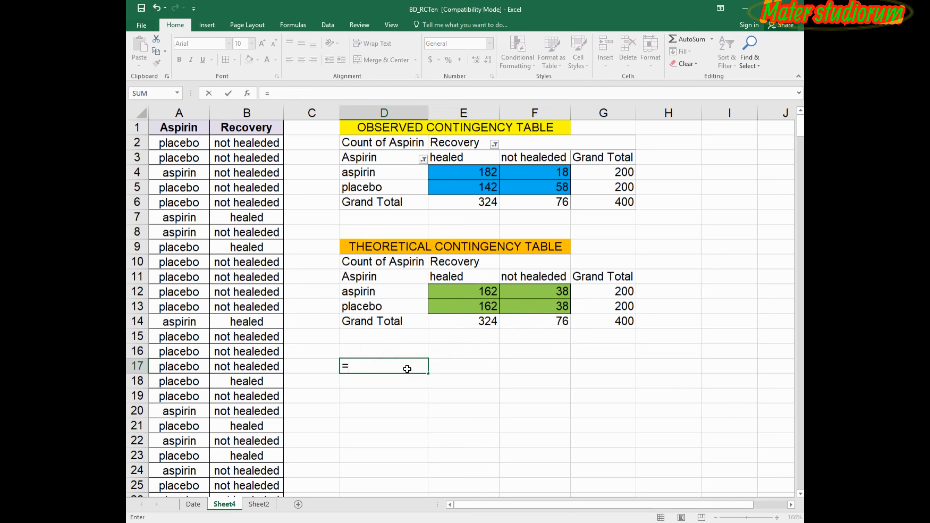
text(CHIS)
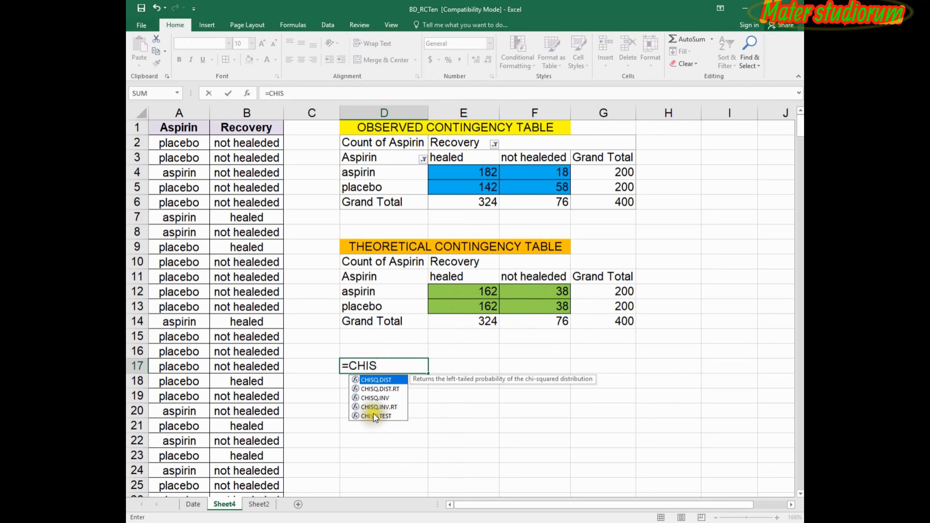
click(375, 416)
double_click(376, 416)
click(373, 410)
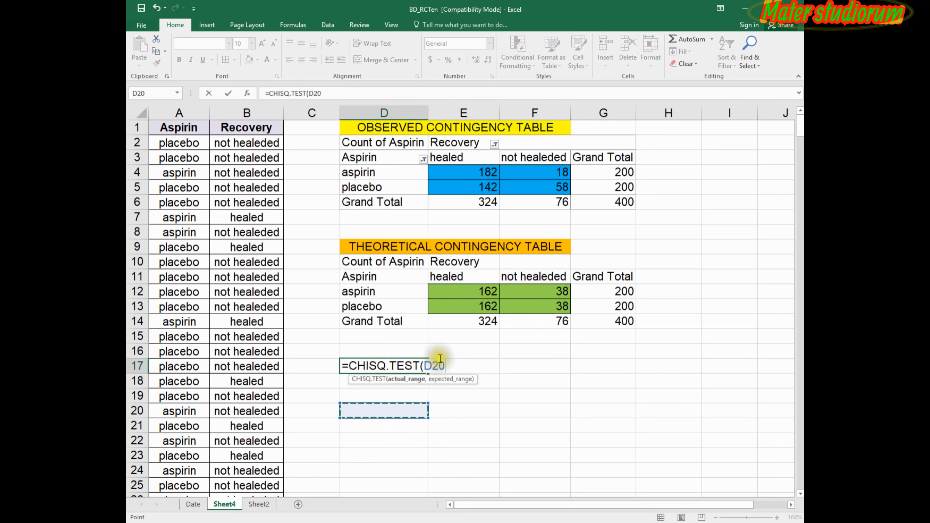
click(309, 92)
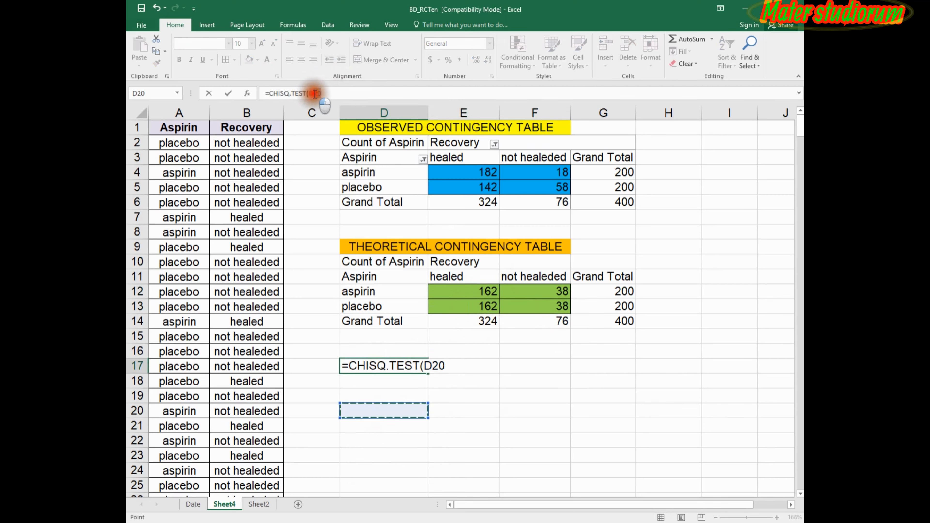
key(BackSpace)
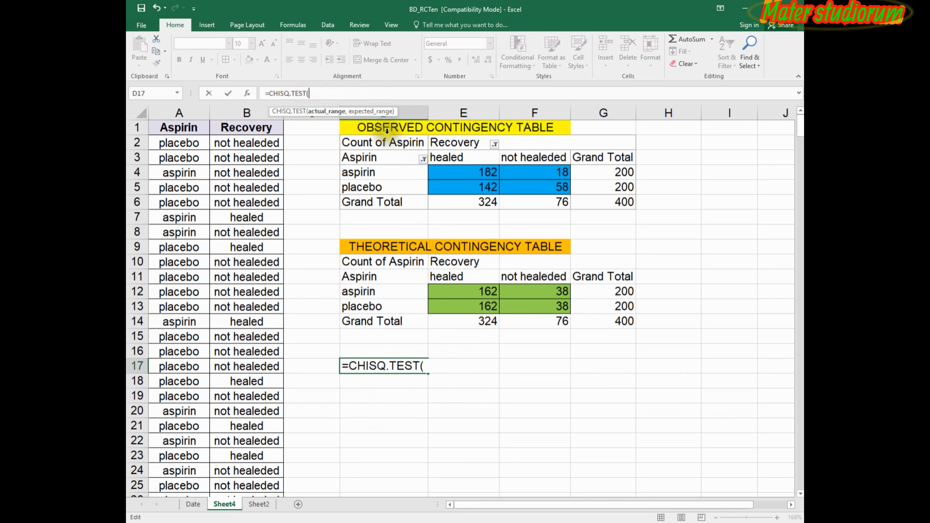
click(475, 177)
drag(544, 196, 533, 182)
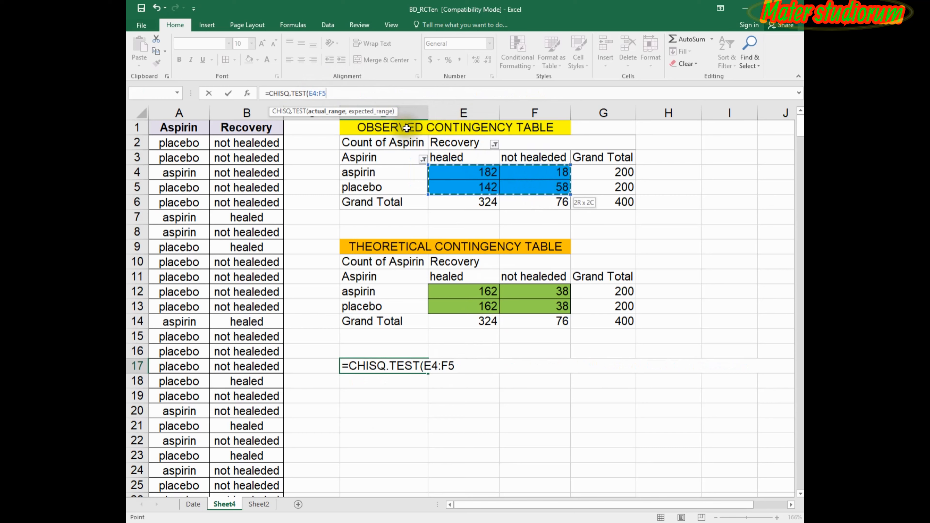
text(,)
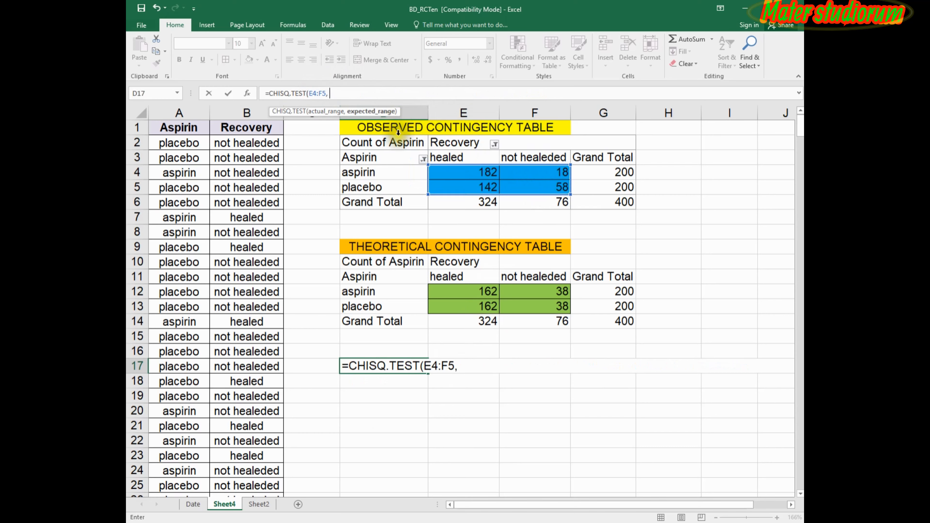
drag(471, 289, 536, 304)
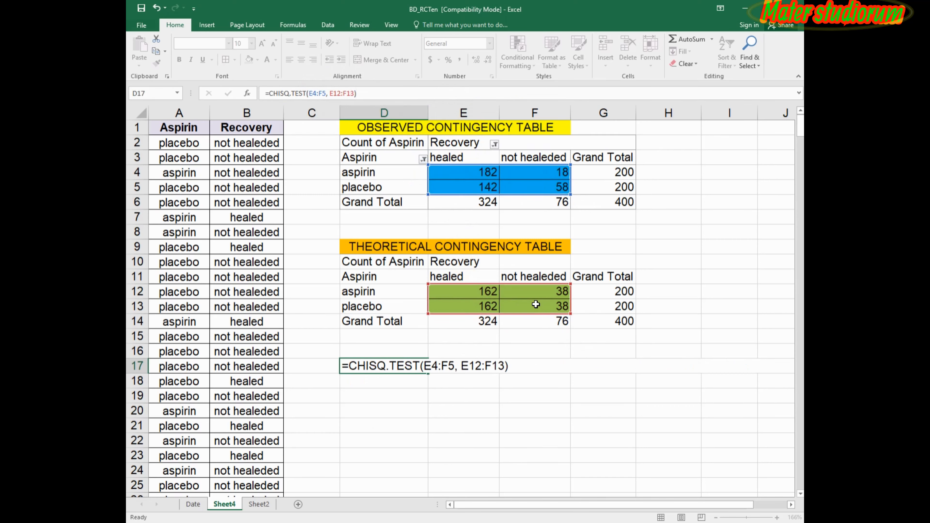
key(Return)
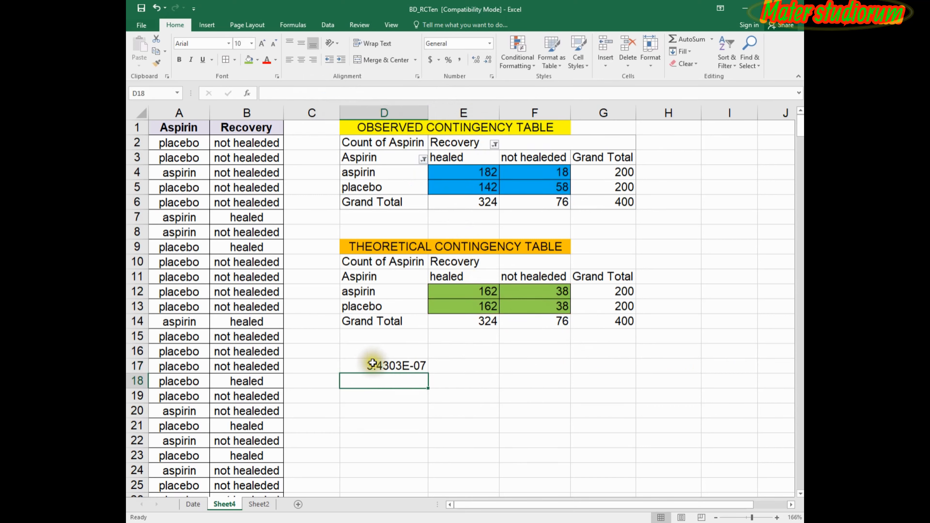
- Label the test result with P in C17 and fill C17:D17 with light green
click(325, 366)
text(P)
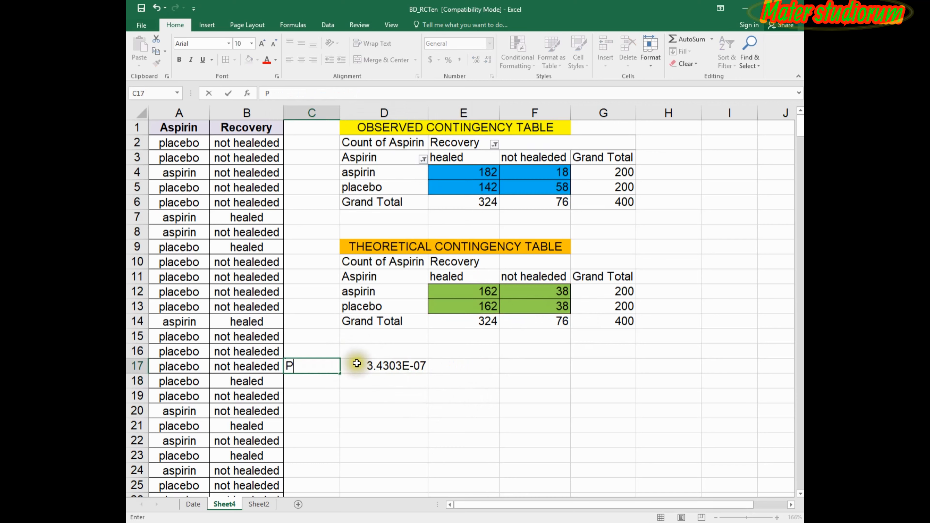
click(390, 368)
click(307, 367)
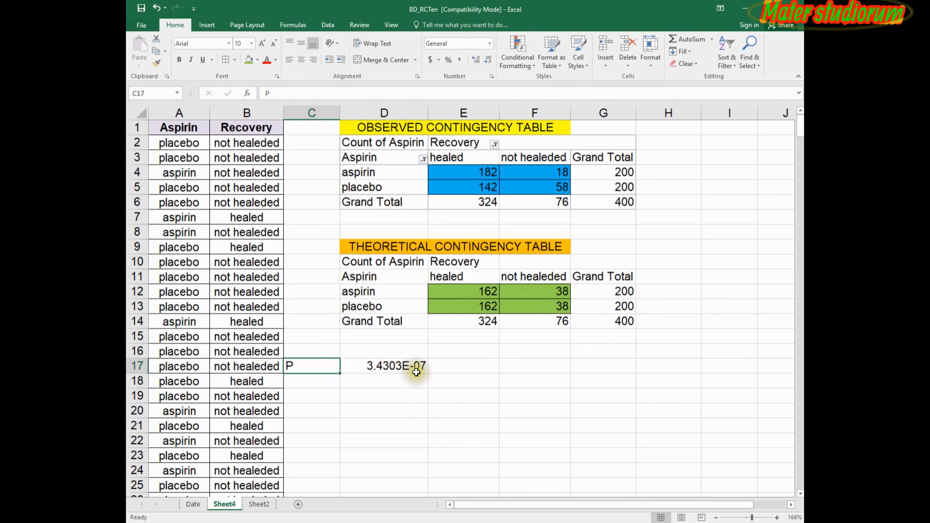
shift+click(422, 368)
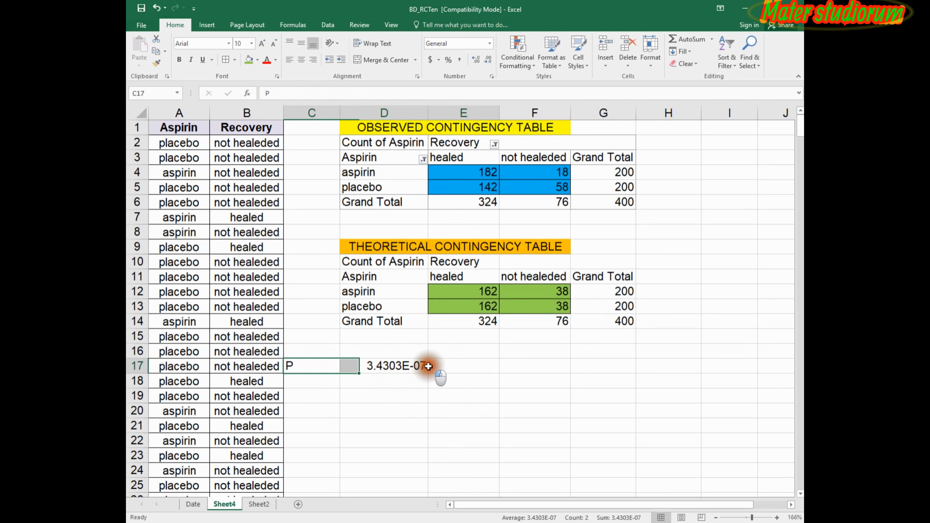
click(251, 62)
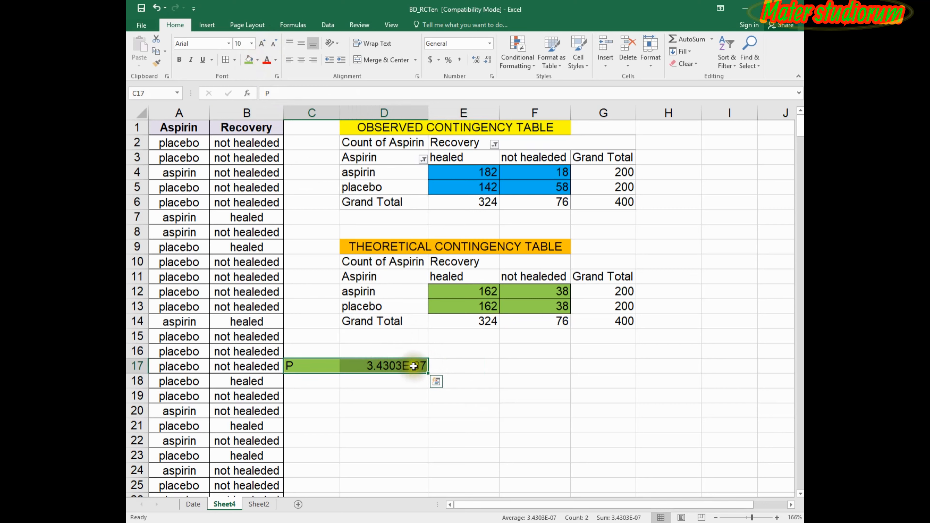
click(397, 368)
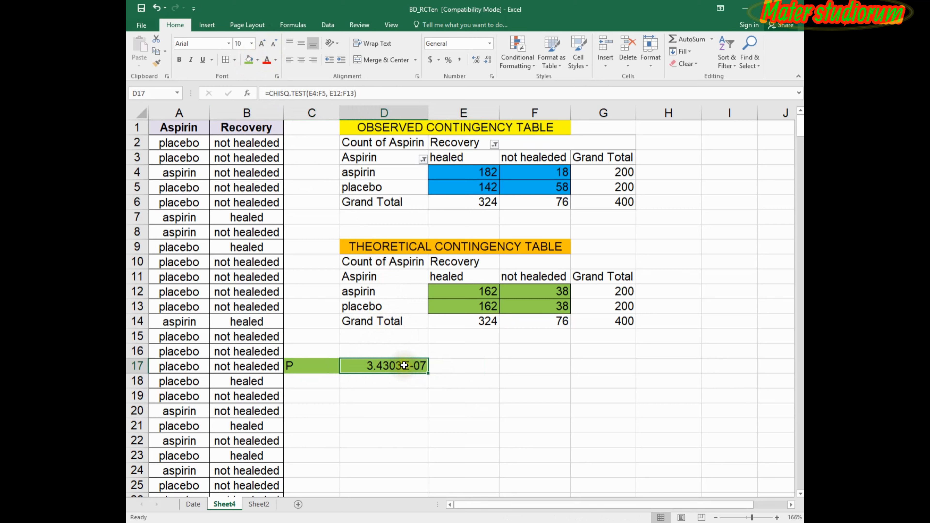
click(407, 396)
click(409, 366)
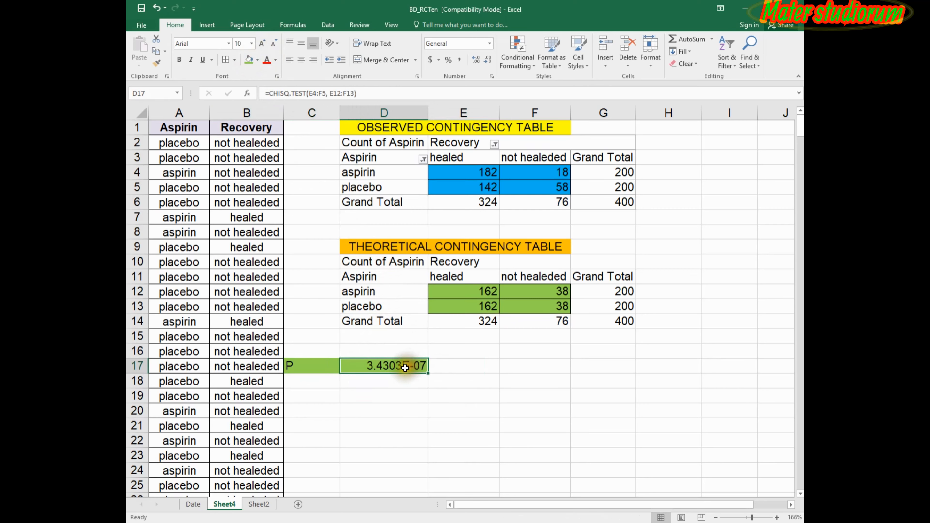
right_click(385, 366)
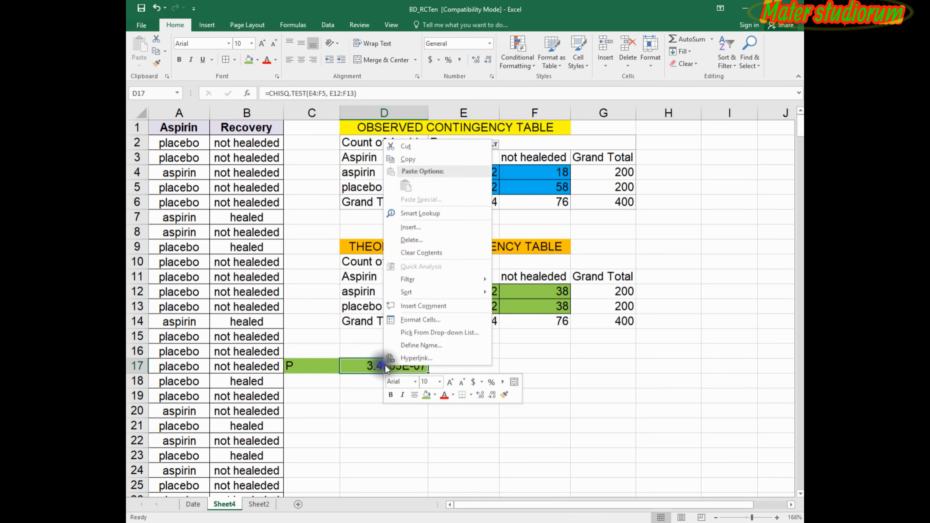
click(428, 319)
click(309, 244)
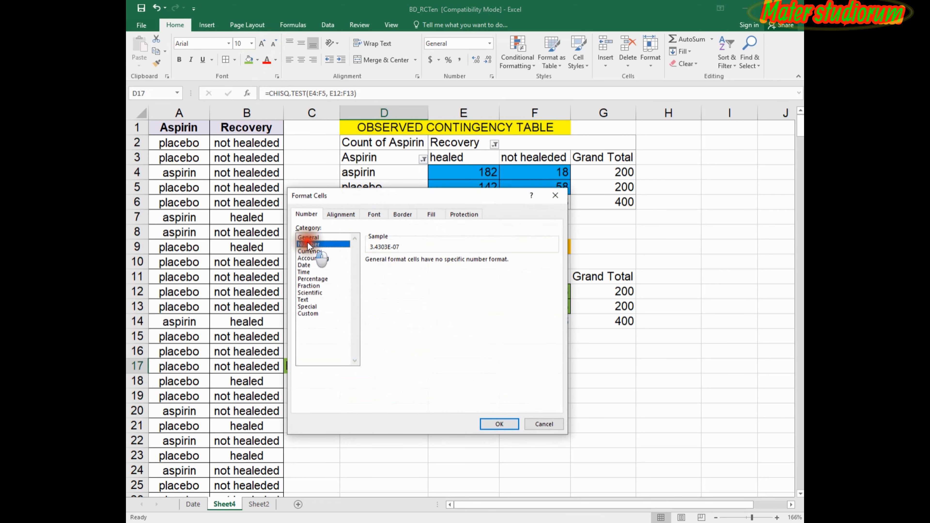
click(555, 198)
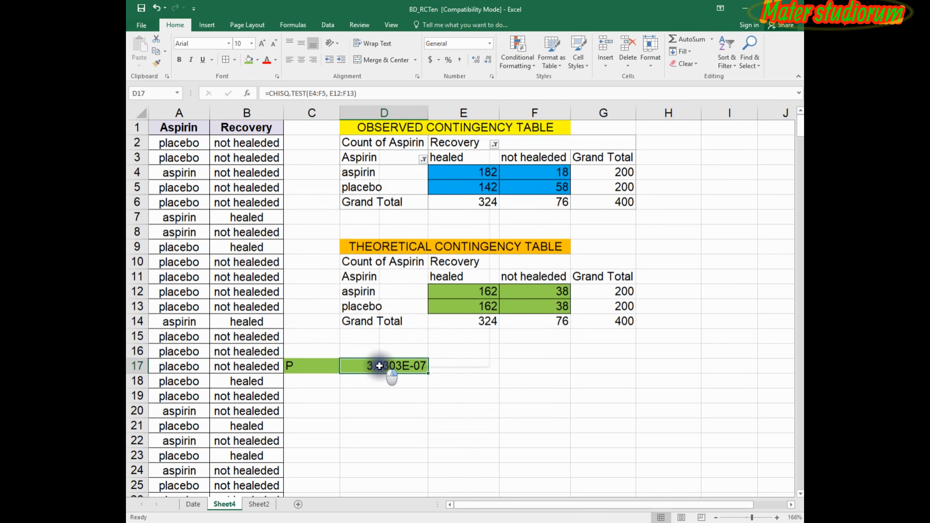
- Format the P value in D17 as a Number with 10 decimal places
right_click(381, 368)
click(405, 320)
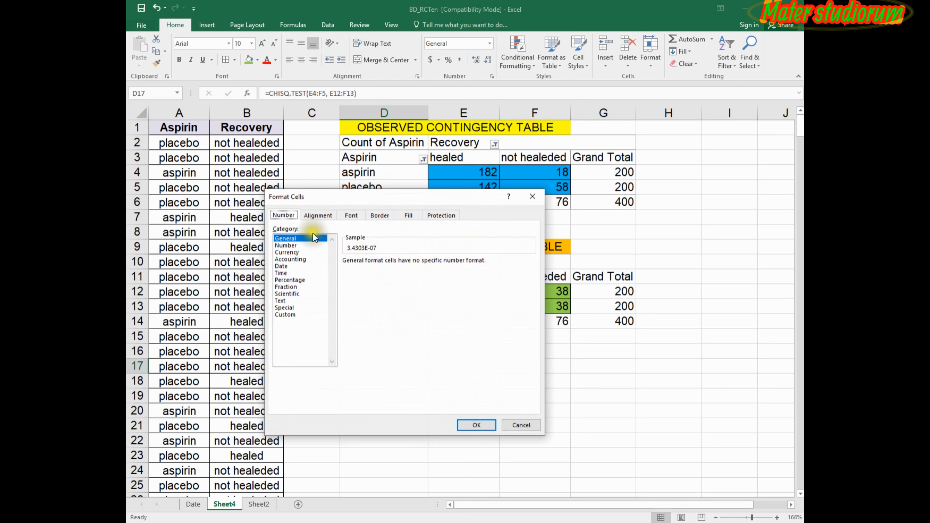
click(285, 246)
click(415, 259)
click(415, 259)
click(415, 259)
click(414, 259)
click(414, 259)
click(415, 259)
click(415, 259)
click(415, 259)
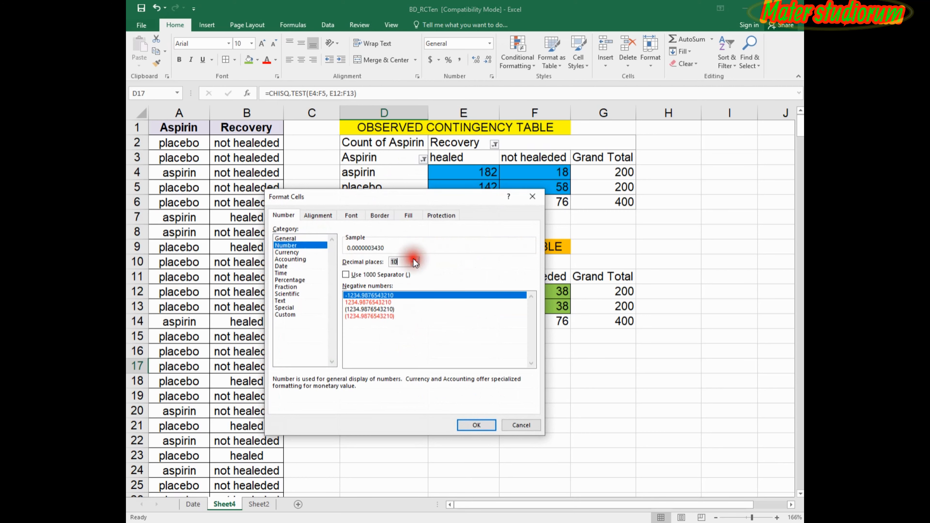
click(474, 425)
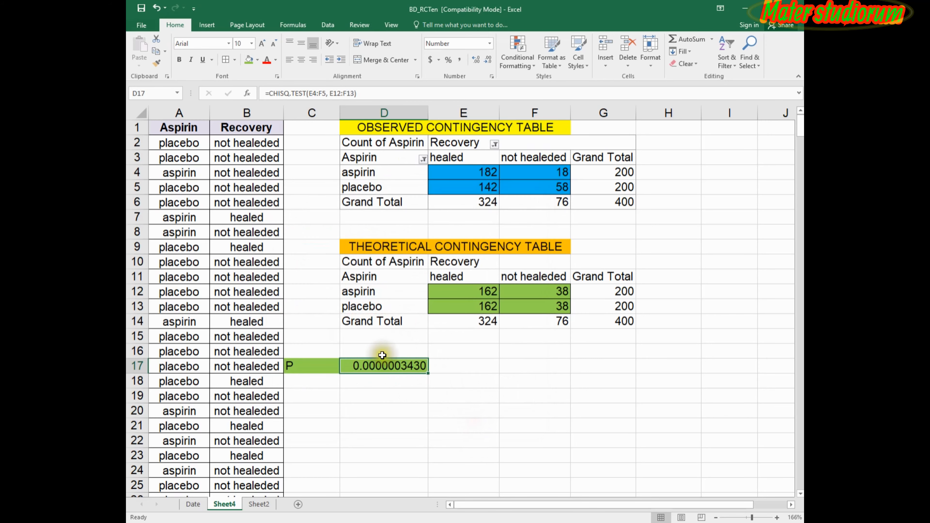
- Enter the significance comparison <<<0.05 in E17 beside the P value
click(451, 366)
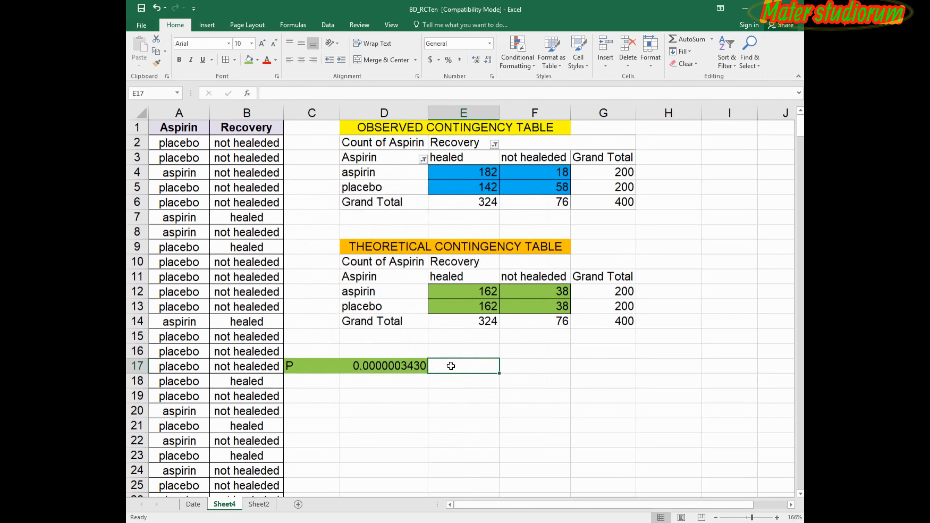
text(<<<)
click(453, 367)
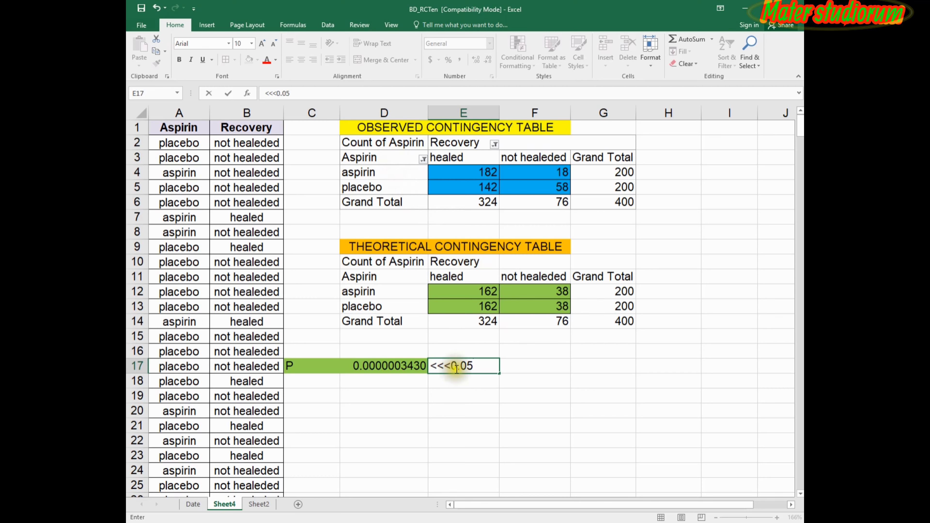
click(513, 364)
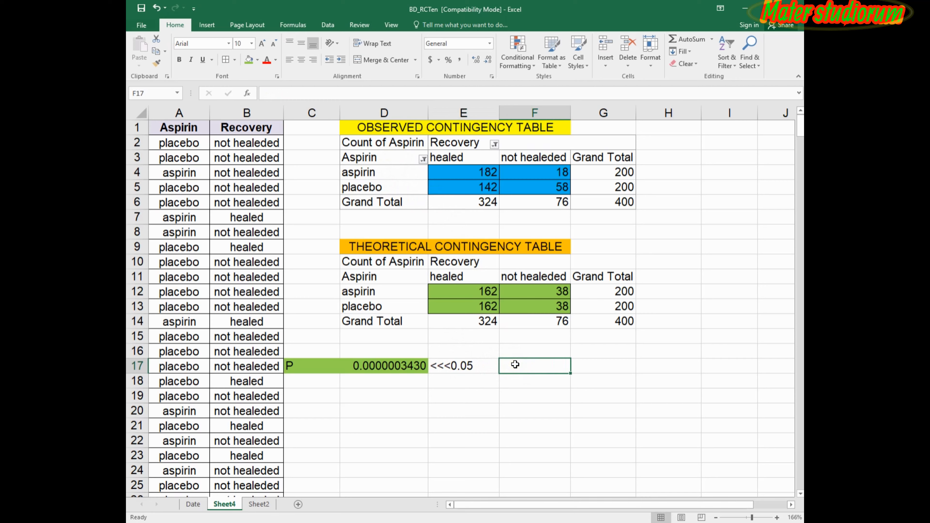